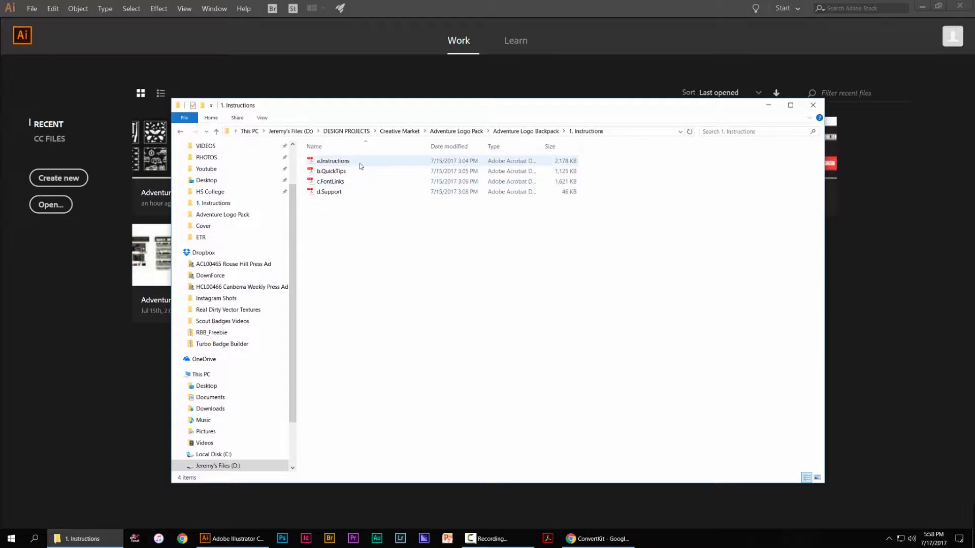
Open the a.Instructions and b.QuickTips PDFs one after the other, look through each page and close them.
double_click(359, 162)
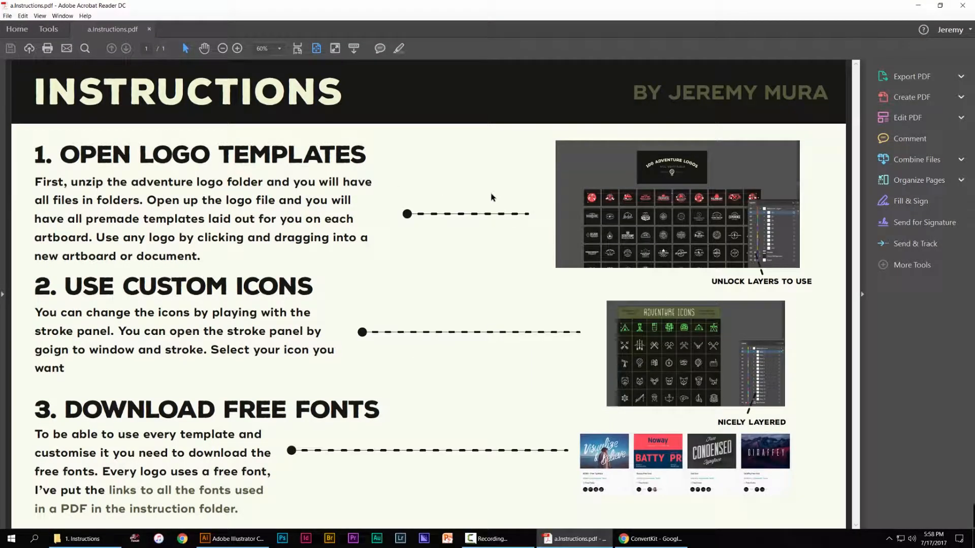
scroll(491, 198, down, 2)
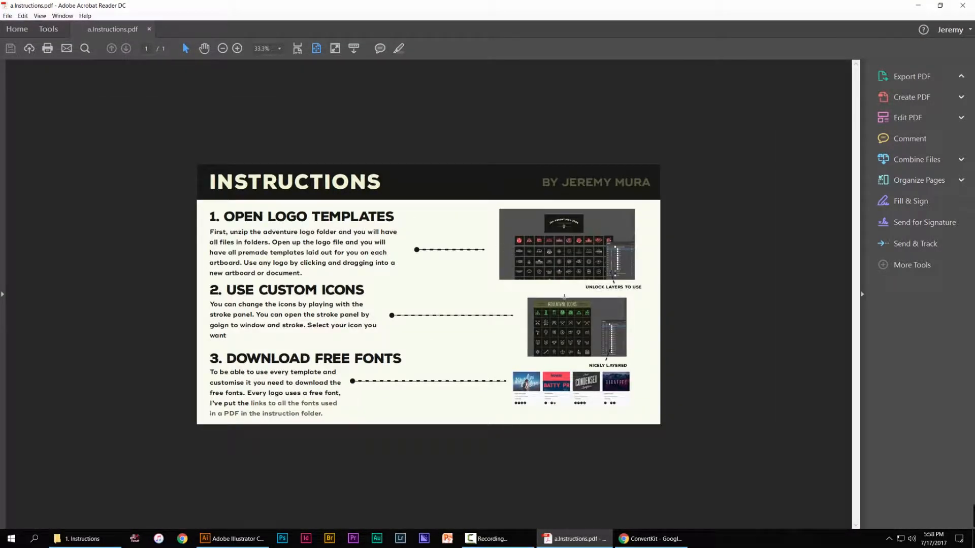
click(962, 6)
double_click(355, 175)
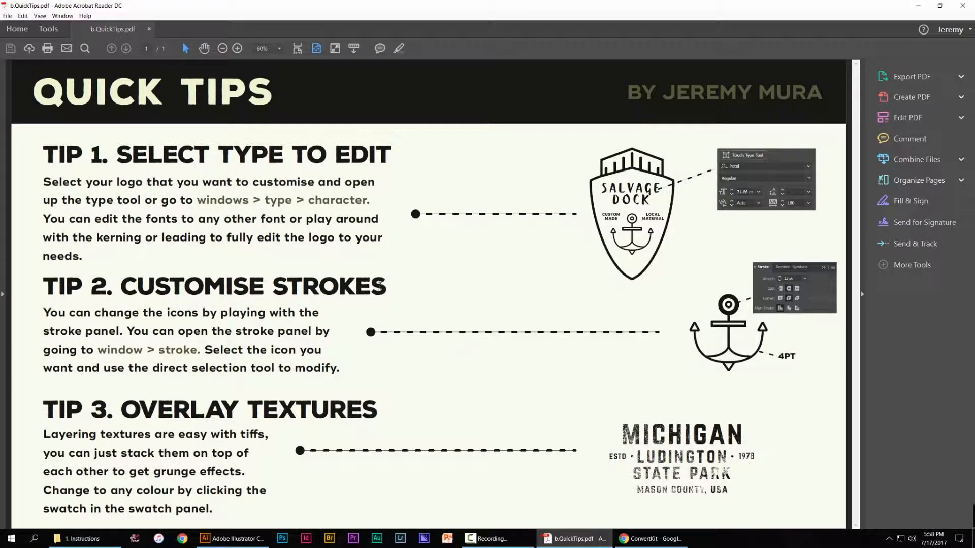
click(960, 7)
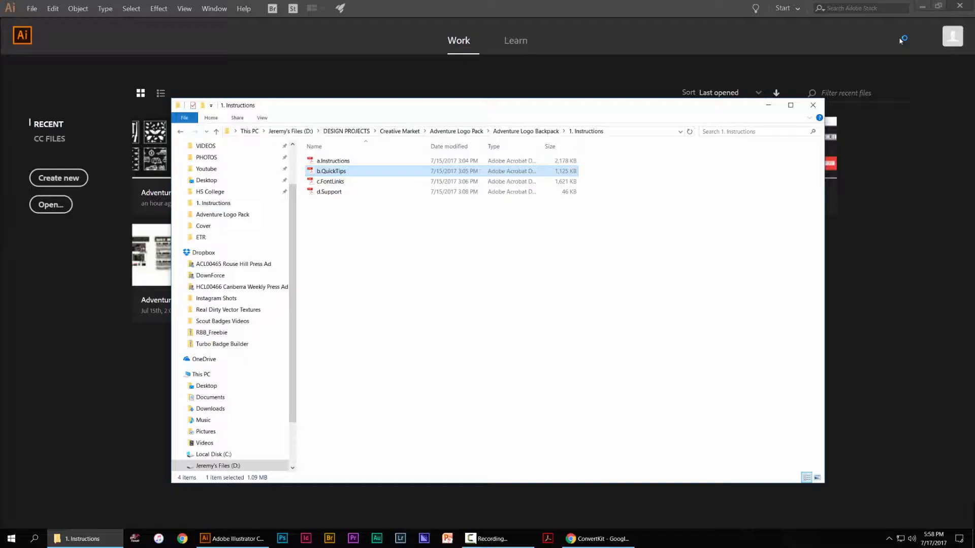
Open the c.FontLinks PDF, follow its awwwards free-fonts link to browse the web page, and close the PDF.
double_click(356, 181)
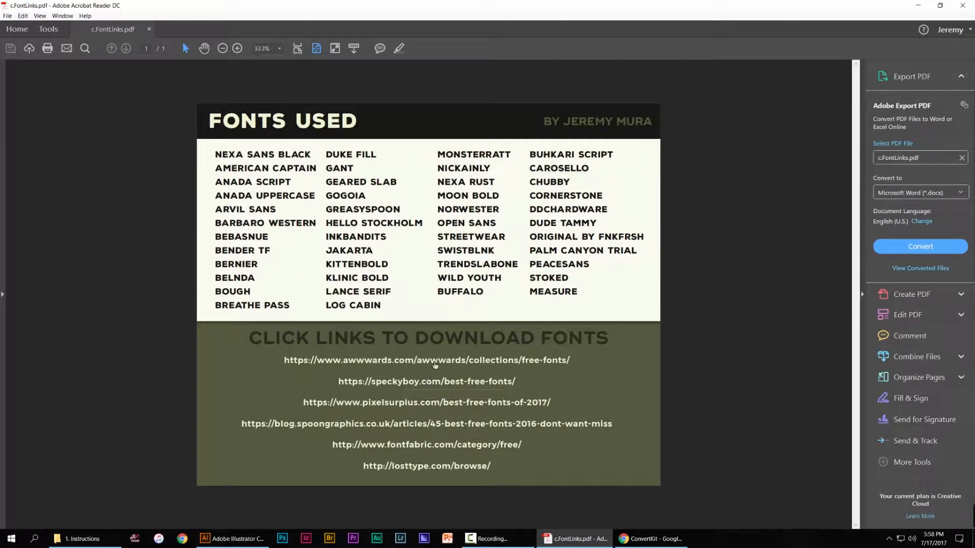
click(448, 362)
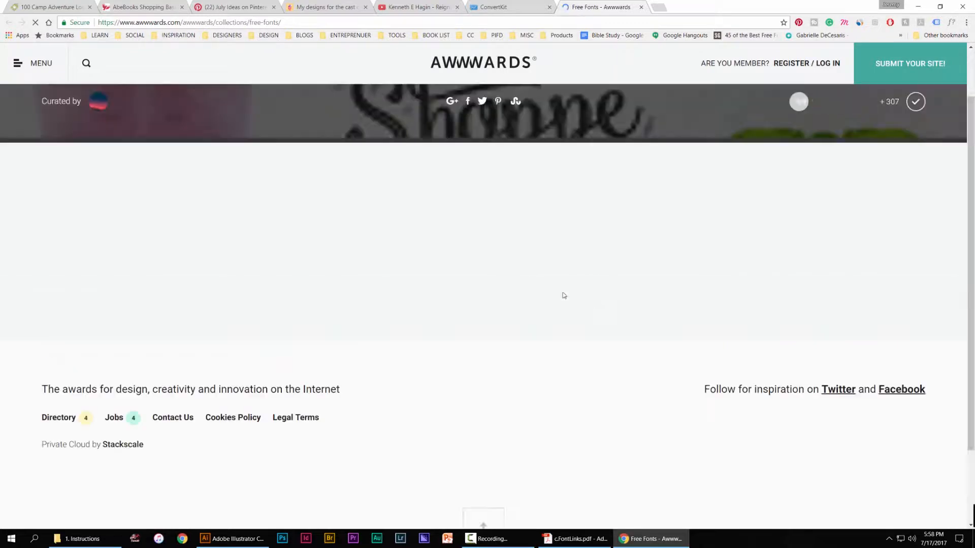
scroll(563, 295, down, 5)
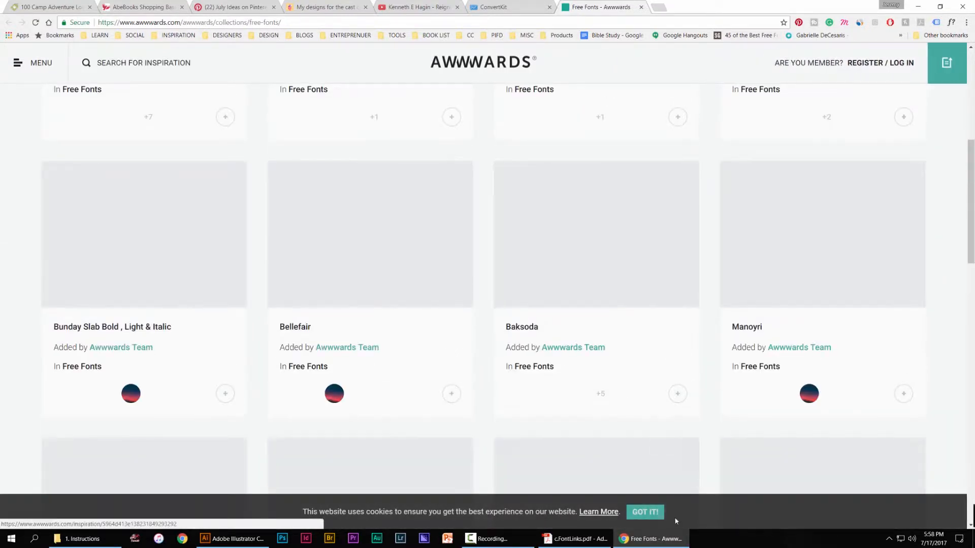
click(651, 538)
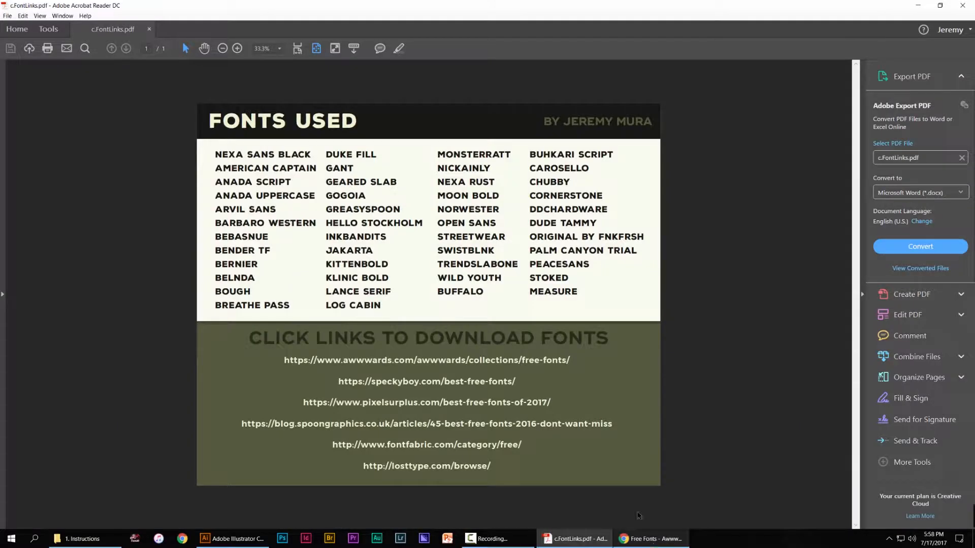
click(972, 5)
Open the d.Support PDF, highlight the contact e-mail address in it and close the document.
double_click(359, 194)
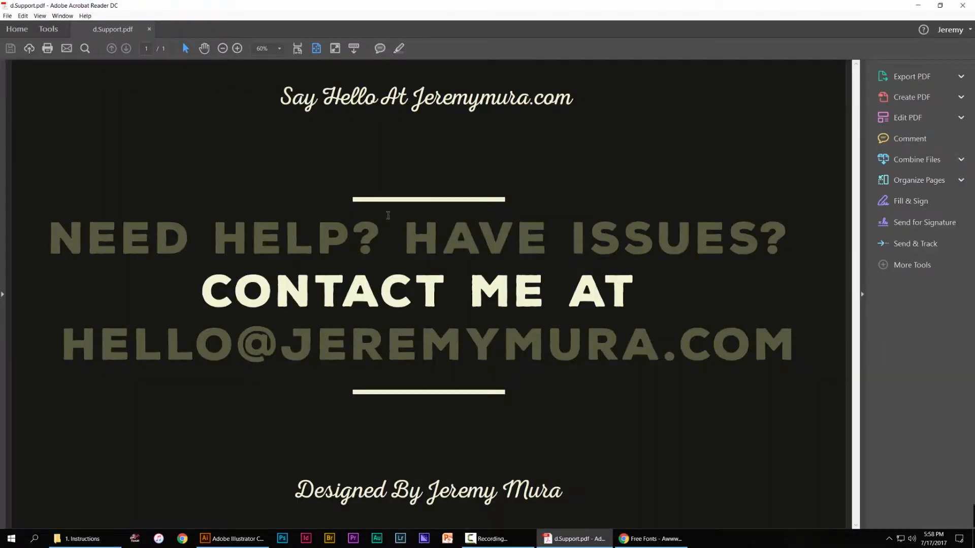
drag(62, 345, 755, 330)
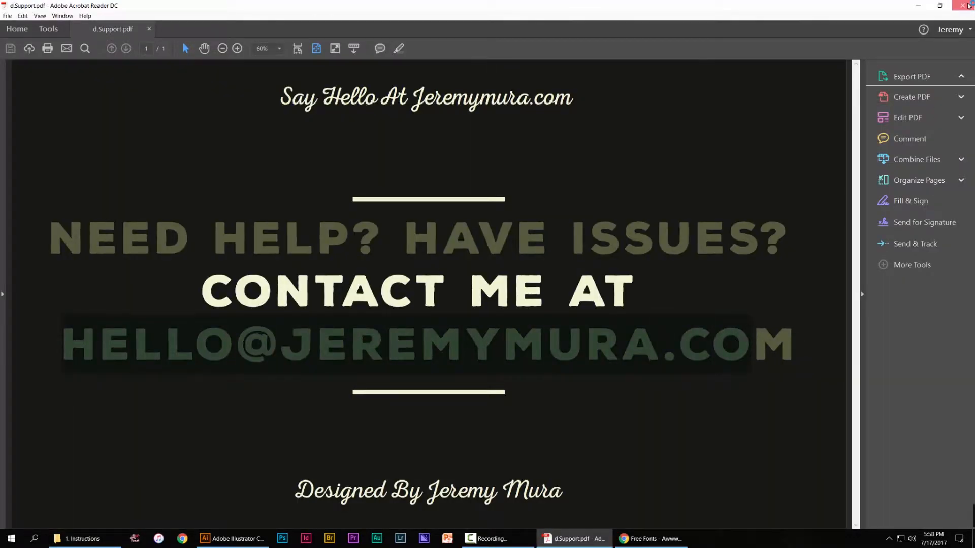
click(962, 5)
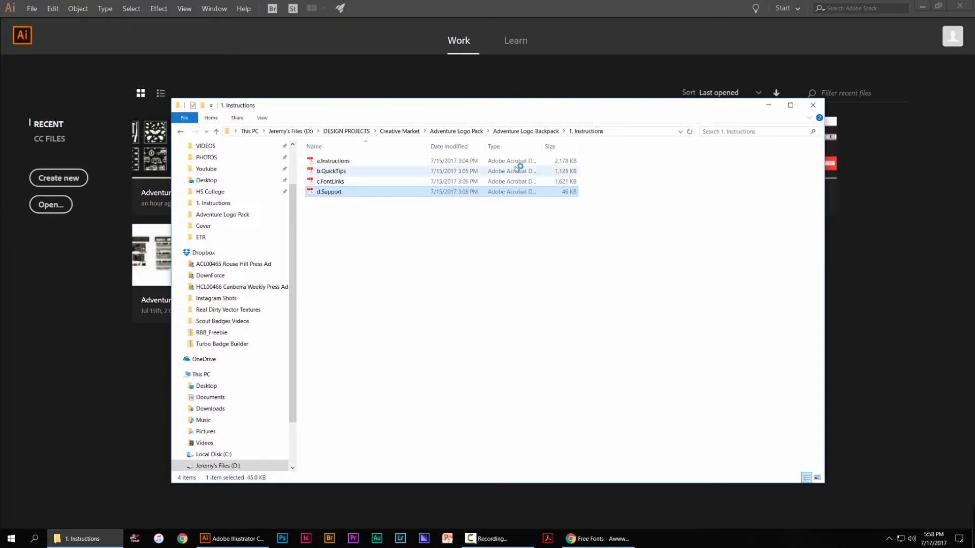
Open the Illustrator version of Adventure Logos from the 2. Adventure Logos folder and look over the logo grid.
click(180, 130)
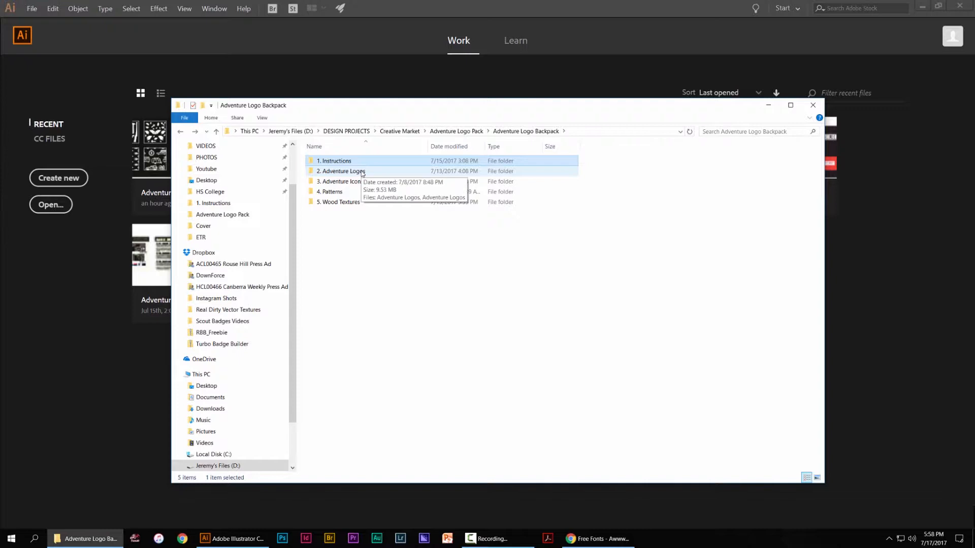
double_click(339, 172)
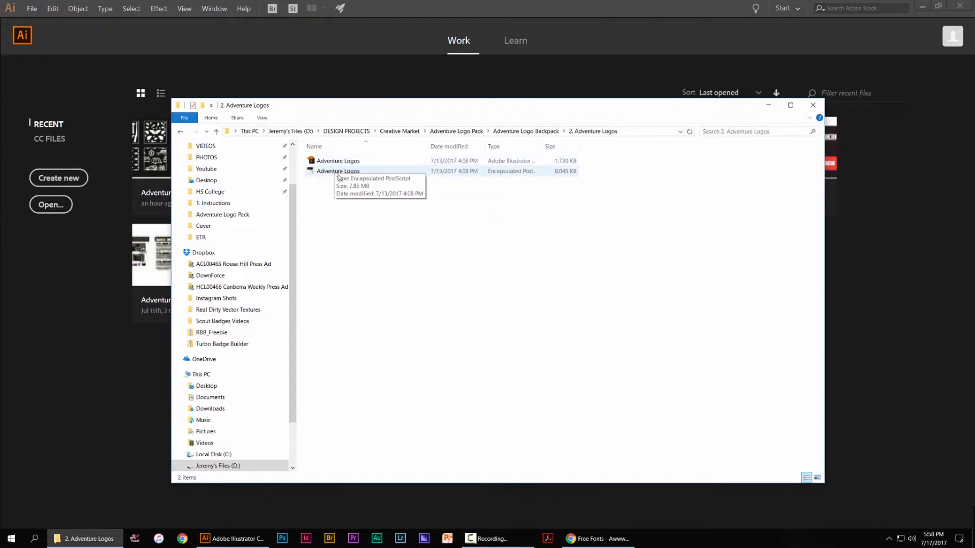
double_click(346, 162)
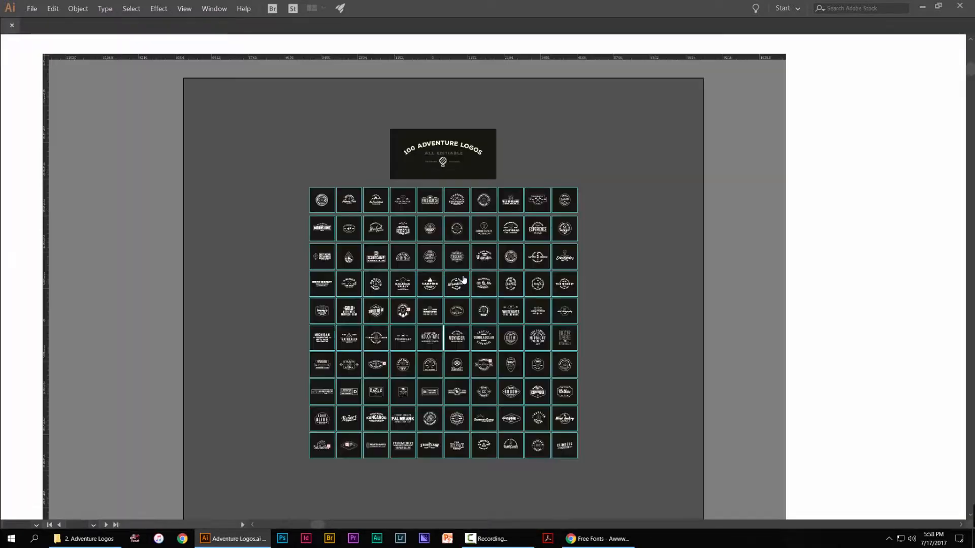
scroll(445, 196, up, 2)
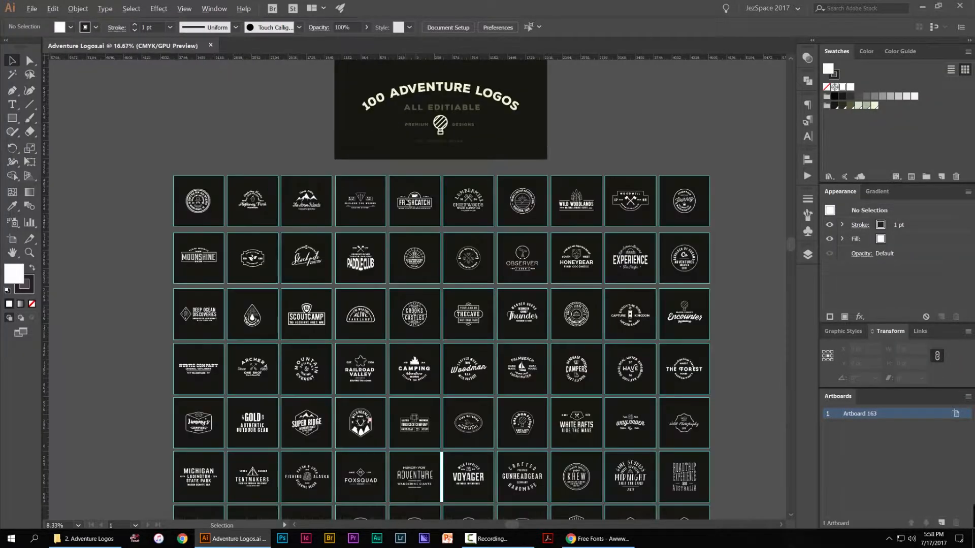
scroll(548, 168, up, 1)
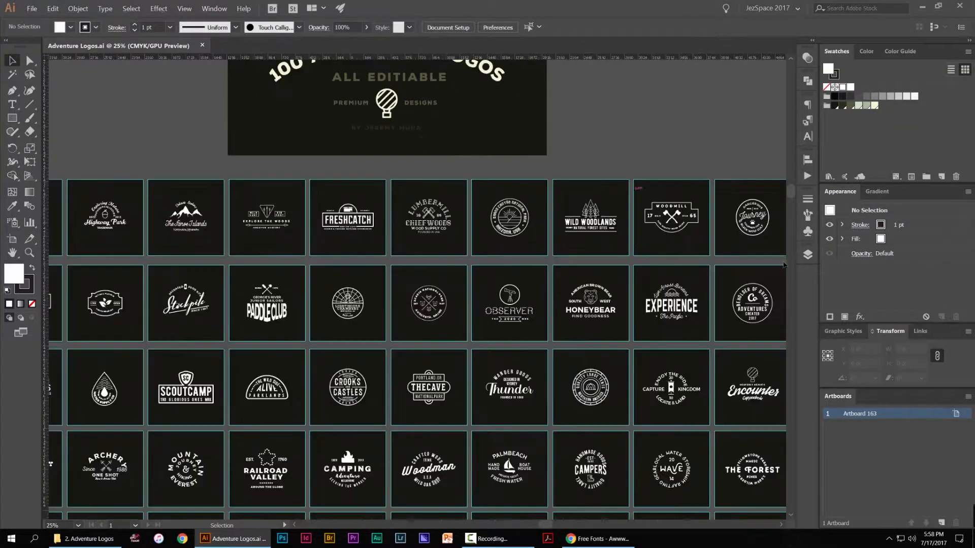
Show the document's layers and expand the Adventure Logos layer into its sublayers.
click(807, 255)
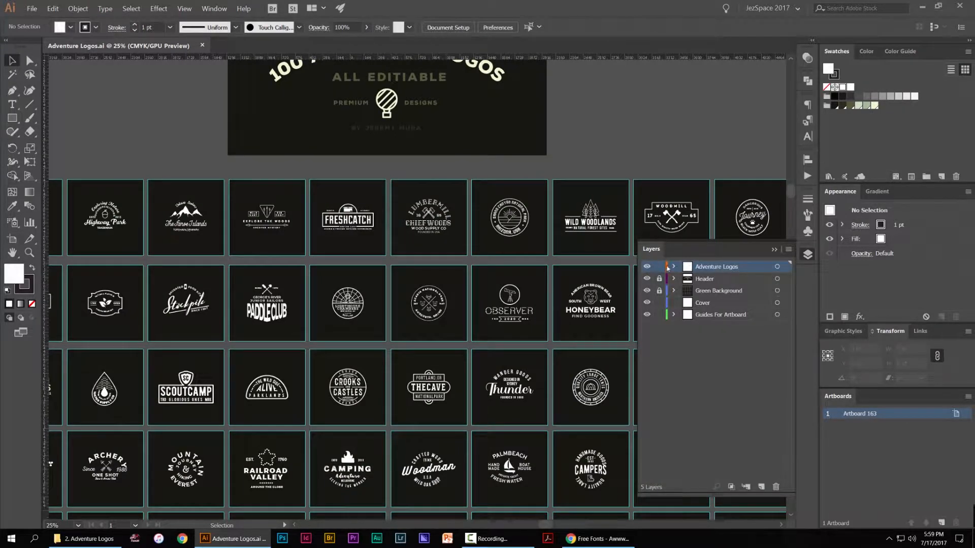
click(674, 267)
drag(714, 184, 545, 127)
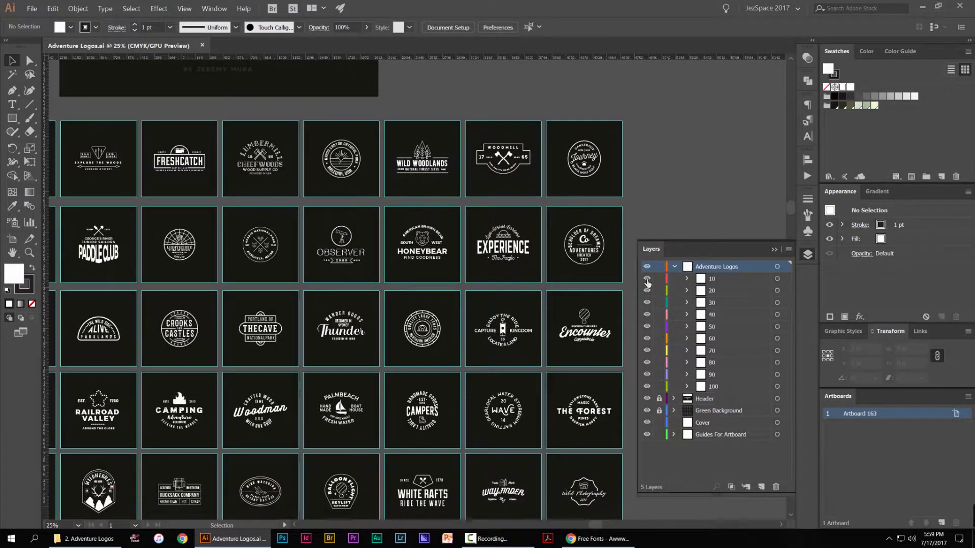
Lock and unlock the whole Adventure Logos layer, and hide and show it again.
click(659, 267)
click(659, 267)
click(647, 266)
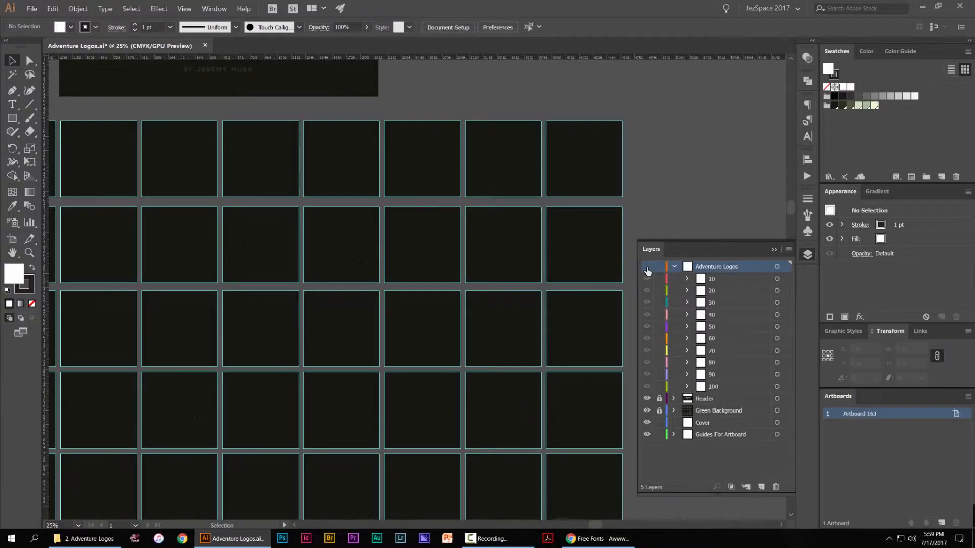
key(ctrl+minus)
click(647, 267)
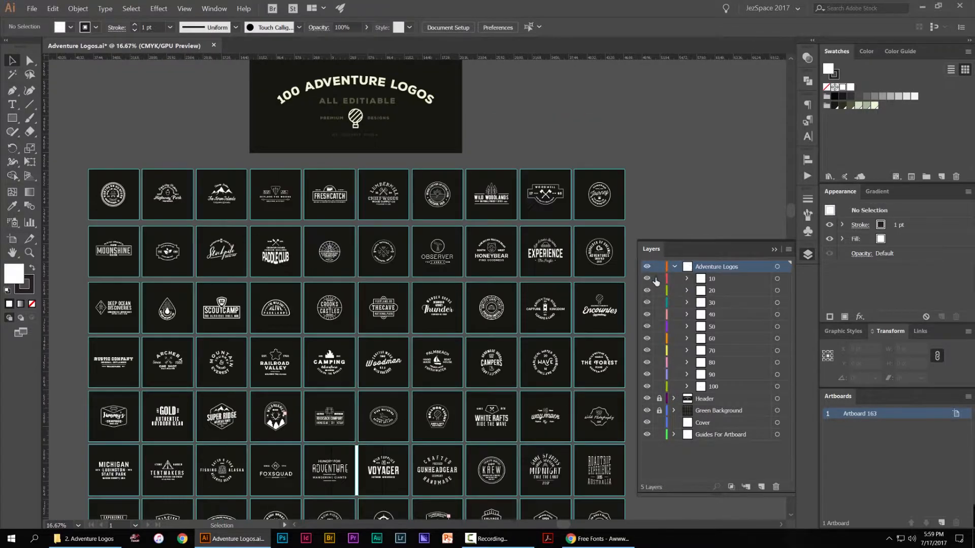
Hide the logo-row sublayers 10, 20, 30 and 40 of the Adventure Logos layer one by one.
click(717, 282)
click(719, 291)
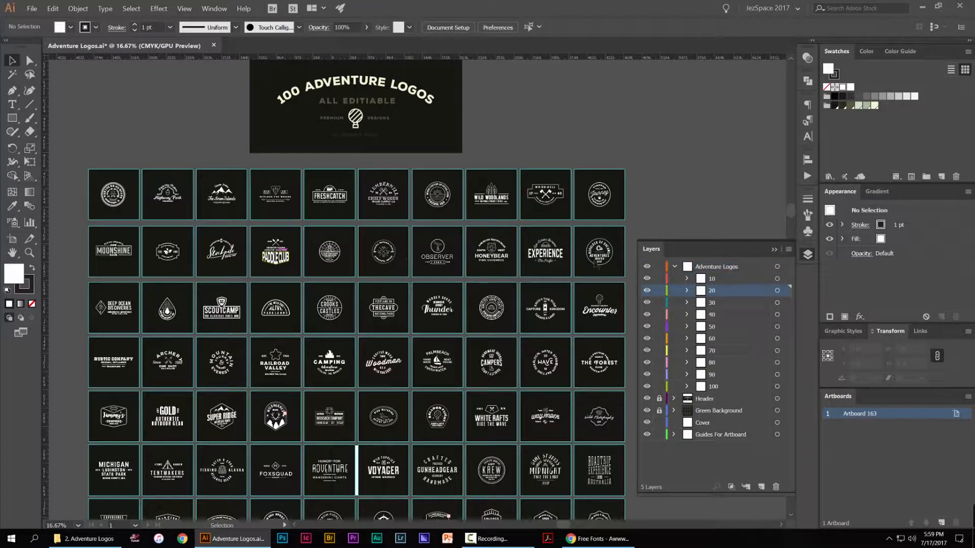
scroll(596, 264, down, 3)
click(647, 278)
click(647, 290)
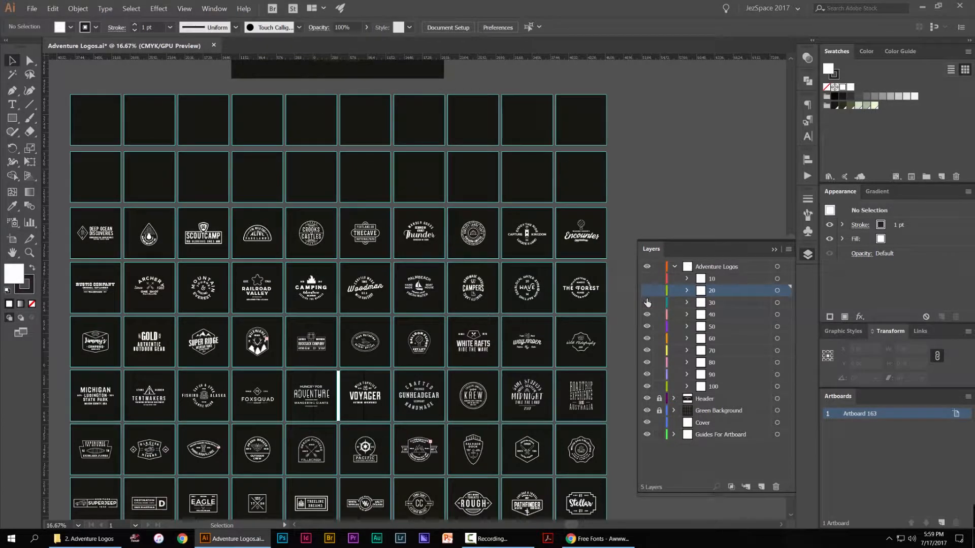
click(646, 303)
click(647, 314)
click(646, 326)
click(646, 326)
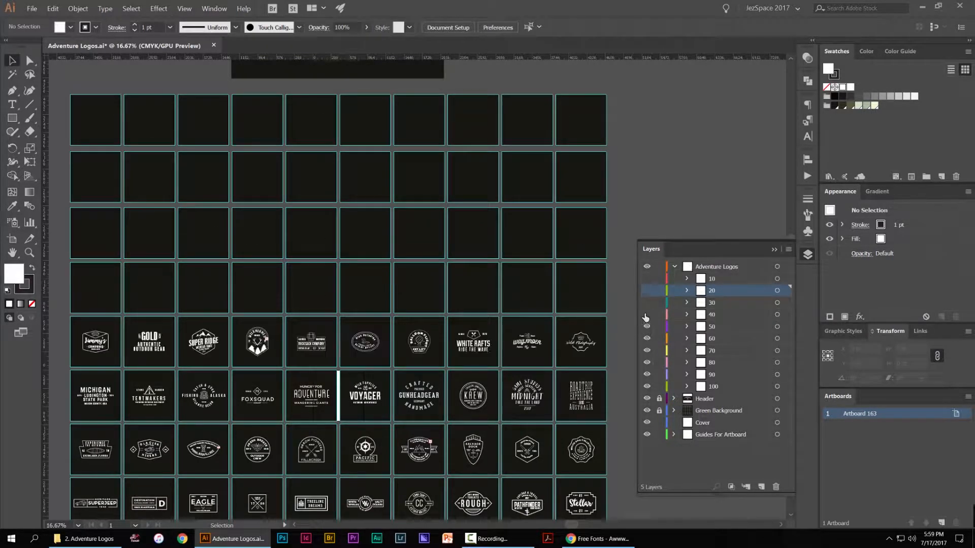
Show the hidden logo-row sublayers 40, 30, 20 and 10 again.
click(647, 315)
click(646, 303)
click(646, 291)
click(646, 278)
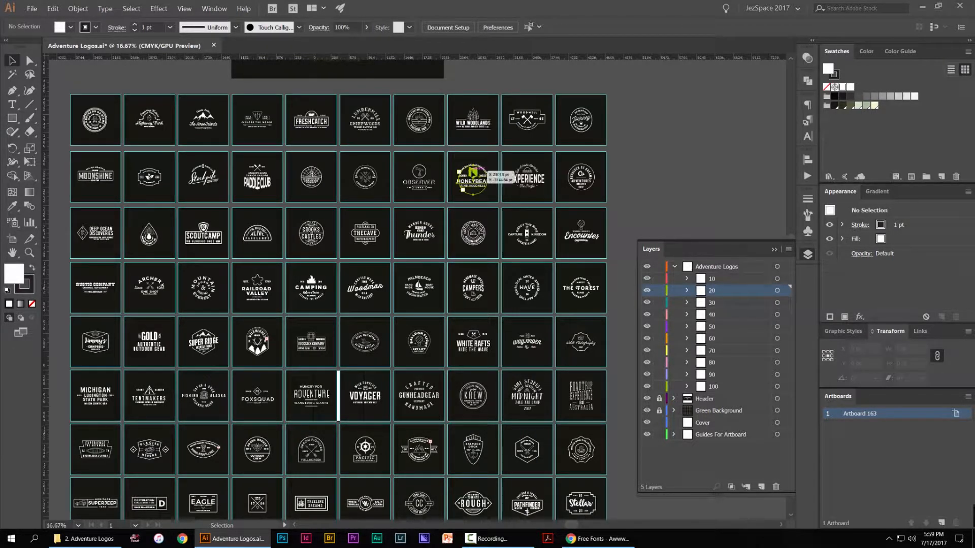
Try moving the Observer logo onto the Honeybear logo and shifting the Acadia National Park badge, undoing each move.
click(473, 174)
click(418, 180)
scroll(418, 178, up, 3)
drag(413, 194, 515, 187)
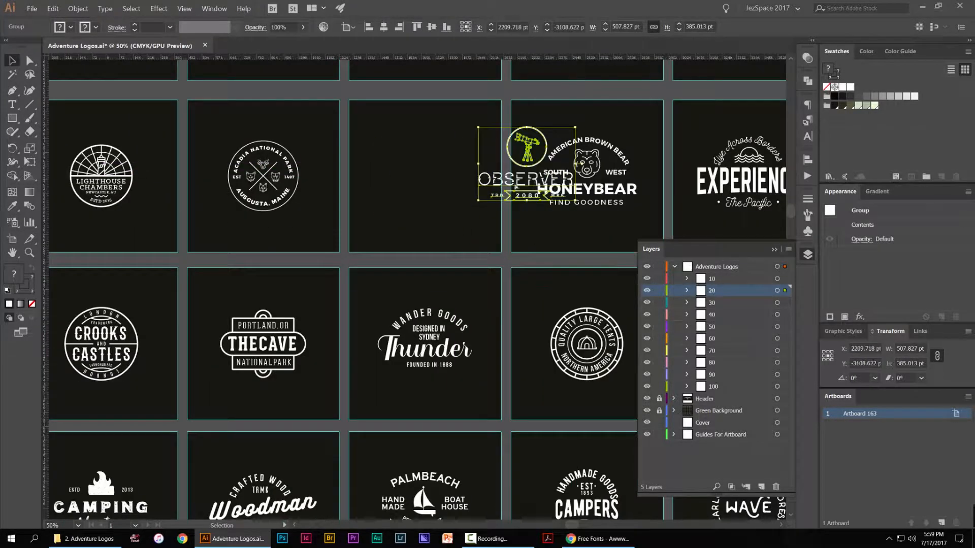
key(ctrl+z)
drag(297, 168, 355, 160)
key(ctrl+z)
click(392, 157)
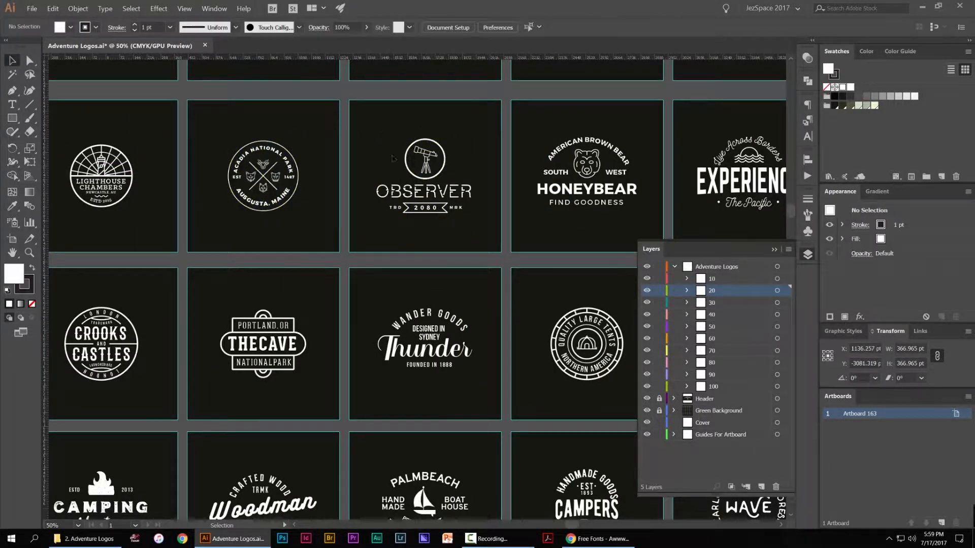
Edit the Observer logo's title text, trying the letters "gfg" in place of the middle R, and leave it as OBSEVER.
scroll(431, 185, up, 3)
click(429, 194)
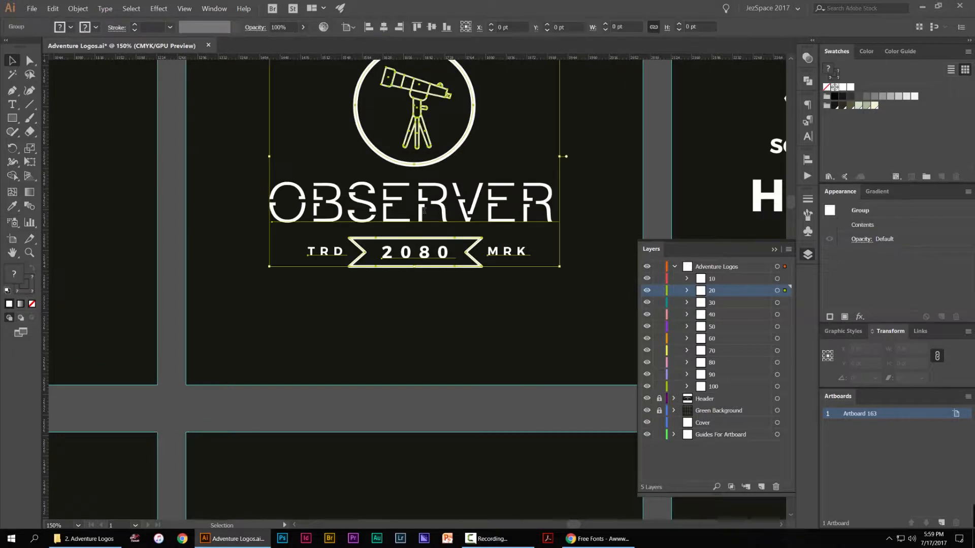
double_click(424, 209)
text(s)
key(BackSpace)
text(gfg)
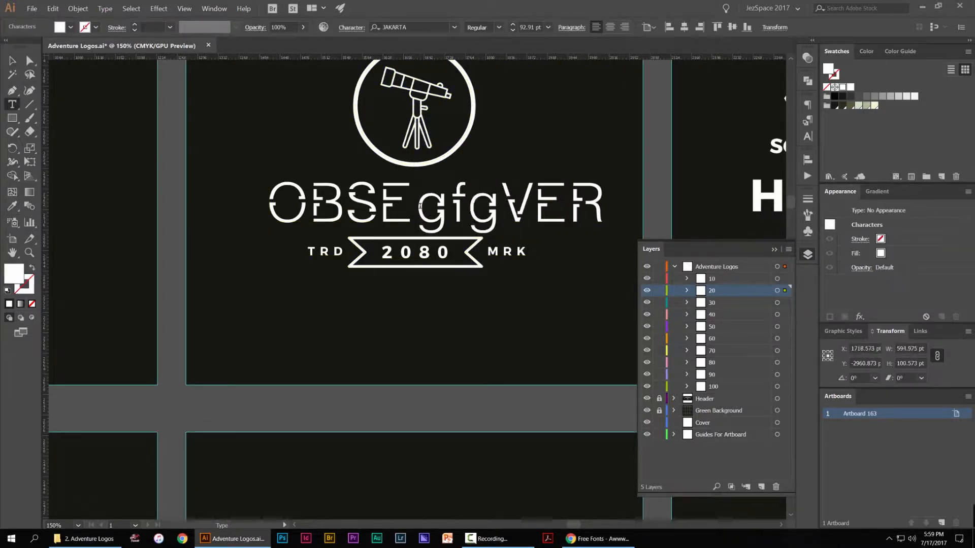
key(BackSpace)
key(BackSpace)
key(BackSpace)
click(16, 62)
click(254, 124)
scroll(250, 124, down, 3)
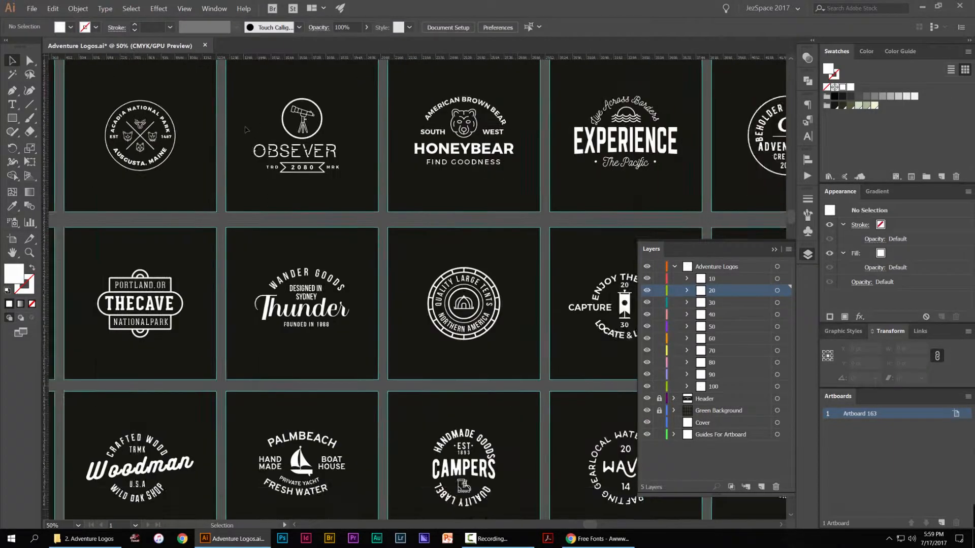
Collapse the Adventure Logos layer, toggle the Header layer's visibility, and keep the logo document open by cancelling its closing.
drag(250, 125, 356, 226)
scroll(357, 227, down, 1)
scroll(355, 226, down, 3)
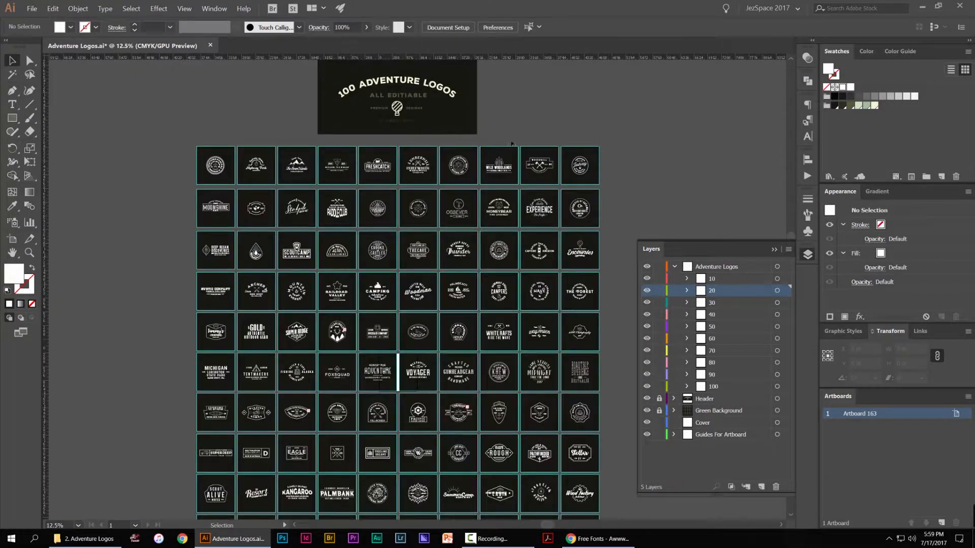
click(675, 268)
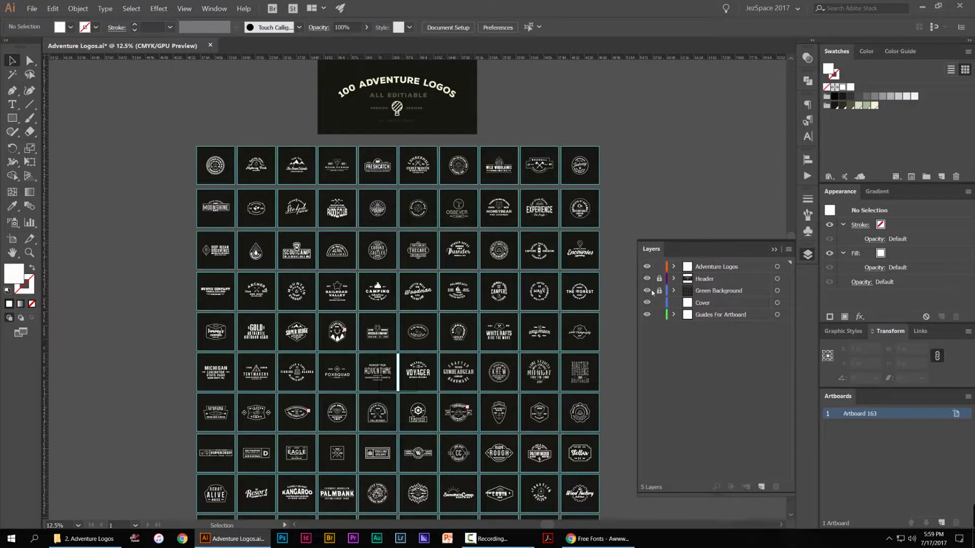
drag(647, 286, 647, 279)
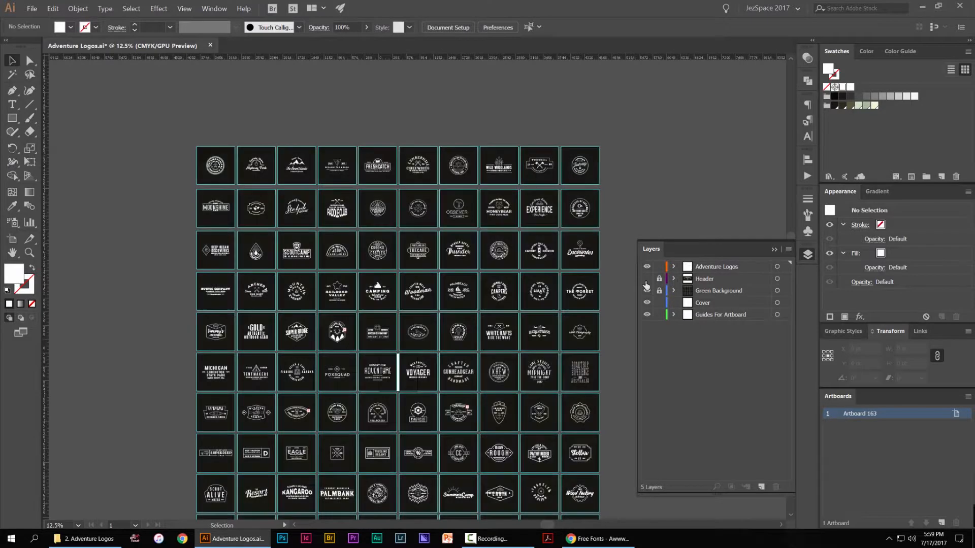
click(211, 46)
click(596, 285)
Open the Illustrator version of Adventure_Icons from the 3. Adventure Icons folder.
click(104, 538)
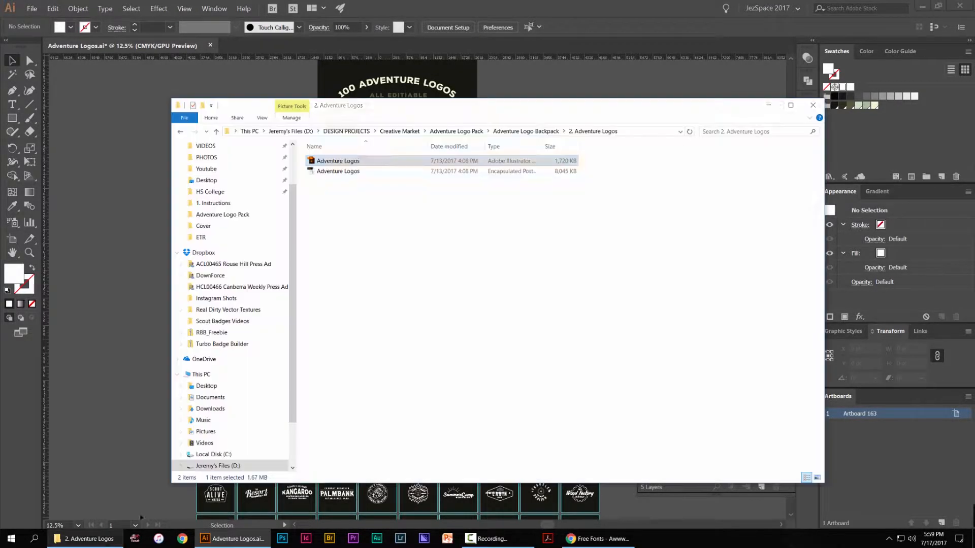
click(181, 132)
double_click(352, 182)
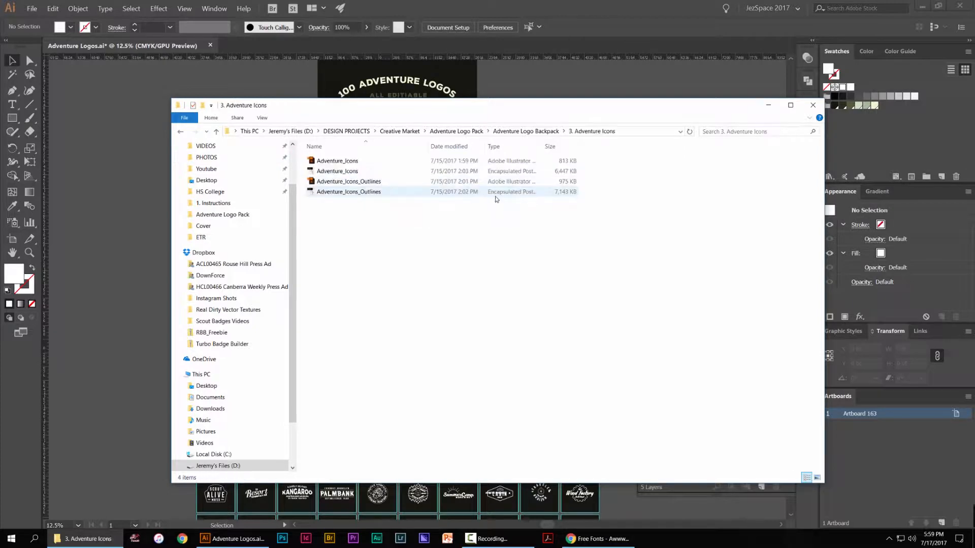
double_click(351, 162)
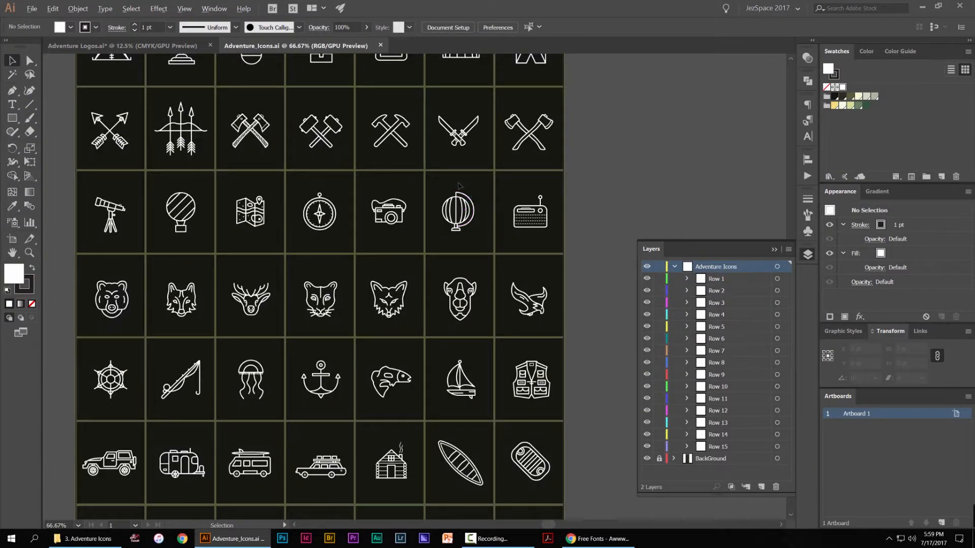
Toggle the visibility of the Row 1 icons off and on again within the Adventure Icons layer.
scroll(459, 185, up, 2)
scroll(457, 204, down, 4)
drag(596, 247, 617, 207)
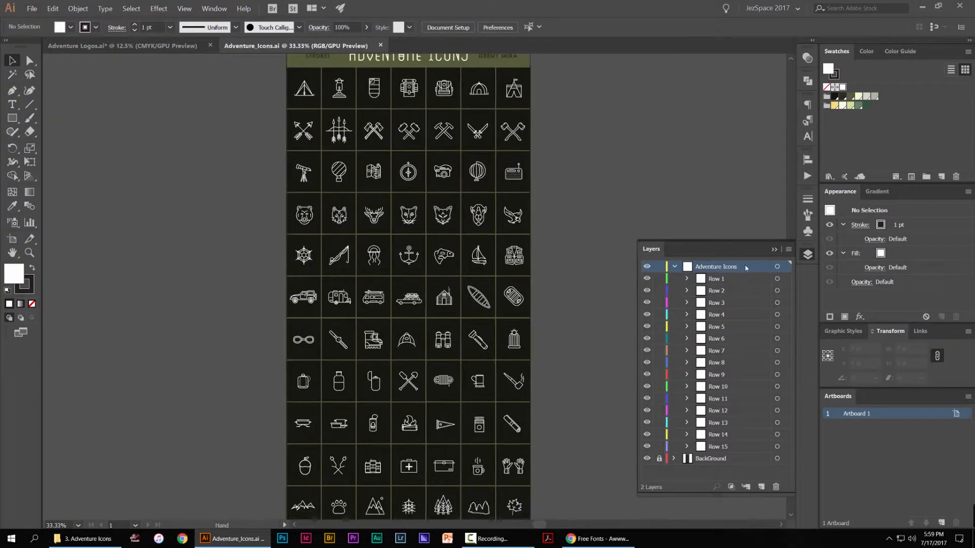
mouse_move(648, 282)
mouse_down()
mouse_move(649, 342)
mouse_move(647, 279)
mouse_up()
drag(462, 106, 503, 181)
scroll(492, 173, up, 3)
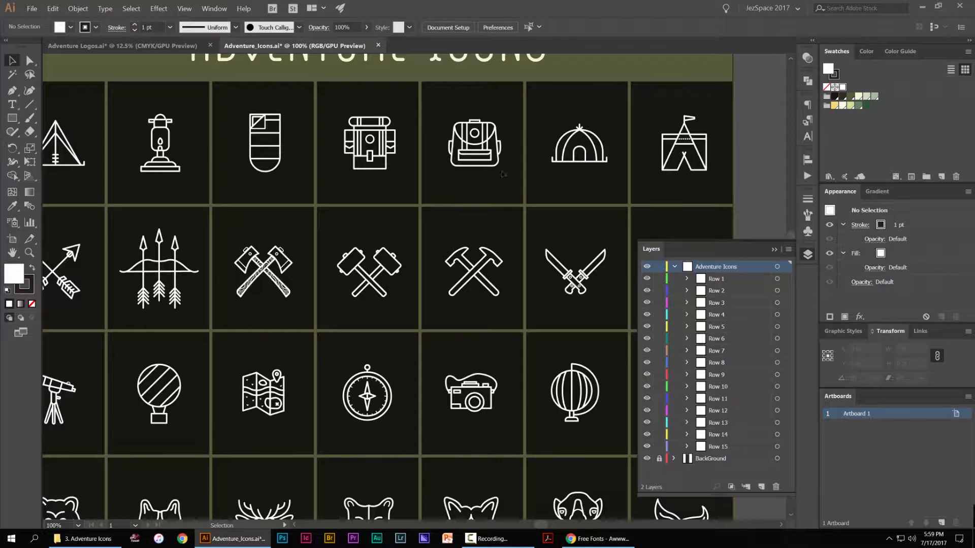
Select the dome tent icon's right inner curve with the Direct Selection tool and show its stroke settings.
scroll(597, 139, up, 4)
key(a)
click(572, 173)
drag(574, 168, 513, 197)
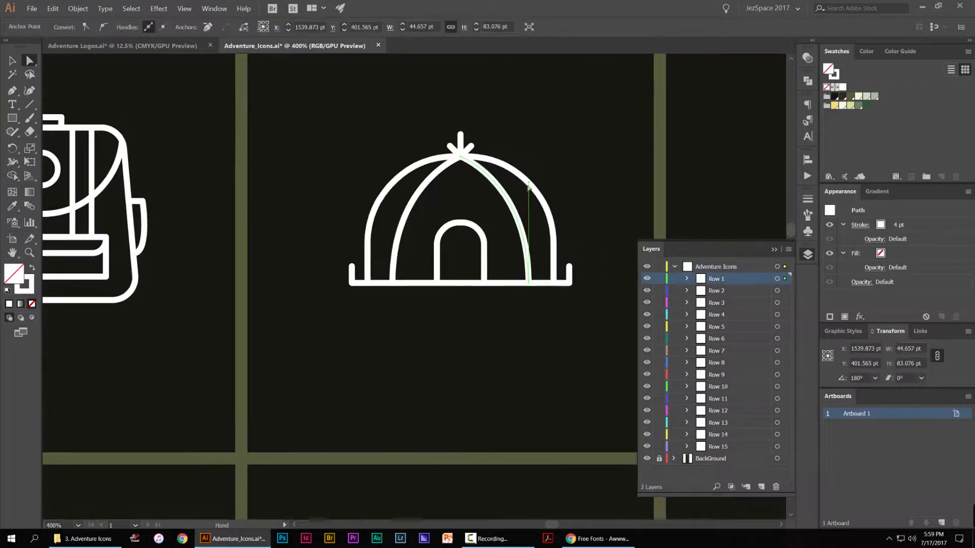
scroll(515, 197, up, 1)
click(808, 254)
click(810, 200)
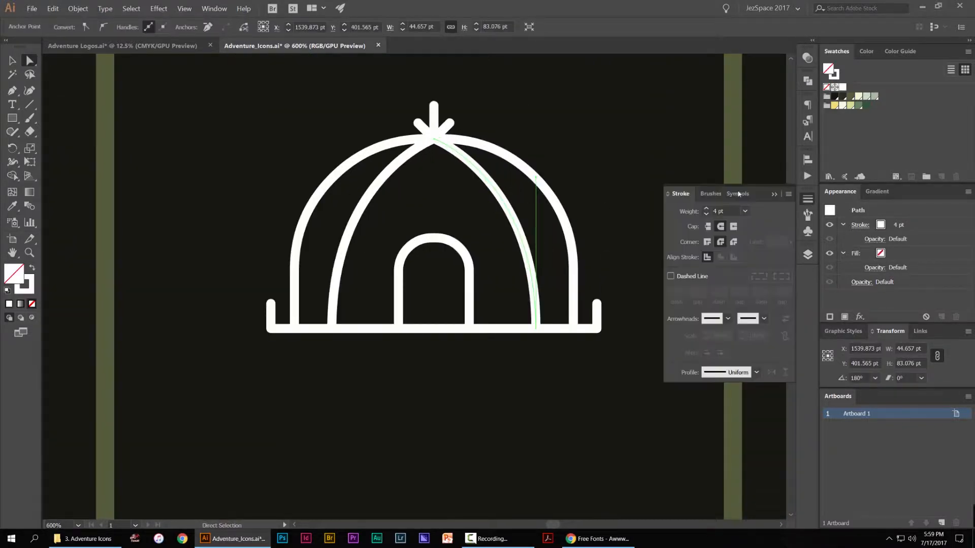
click(223, 12)
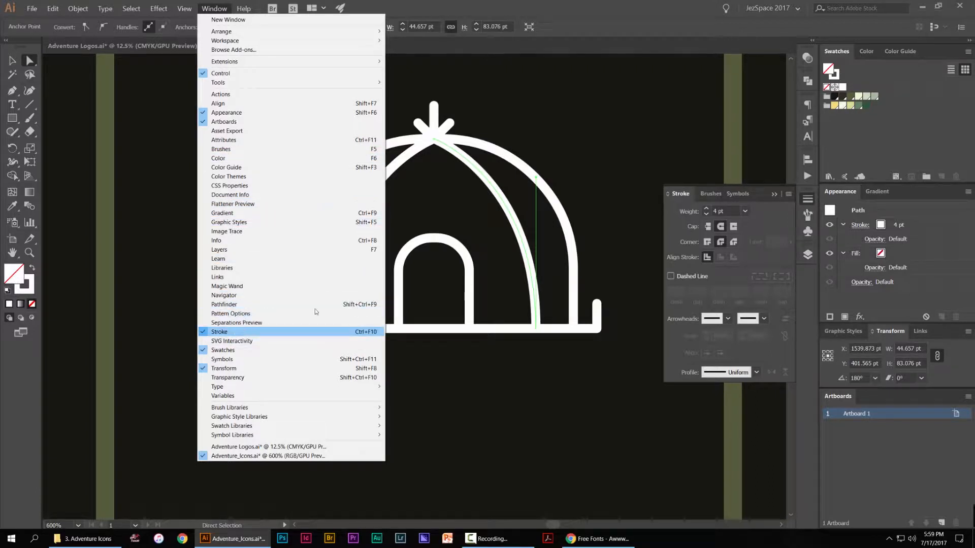
click(758, 231)
Increase the stroke weight of the tent's right inner curve to 10 pt.
click(705, 208)
click(705, 209)
click(705, 208)
click(705, 209)
click(705, 208)
click(705, 209)
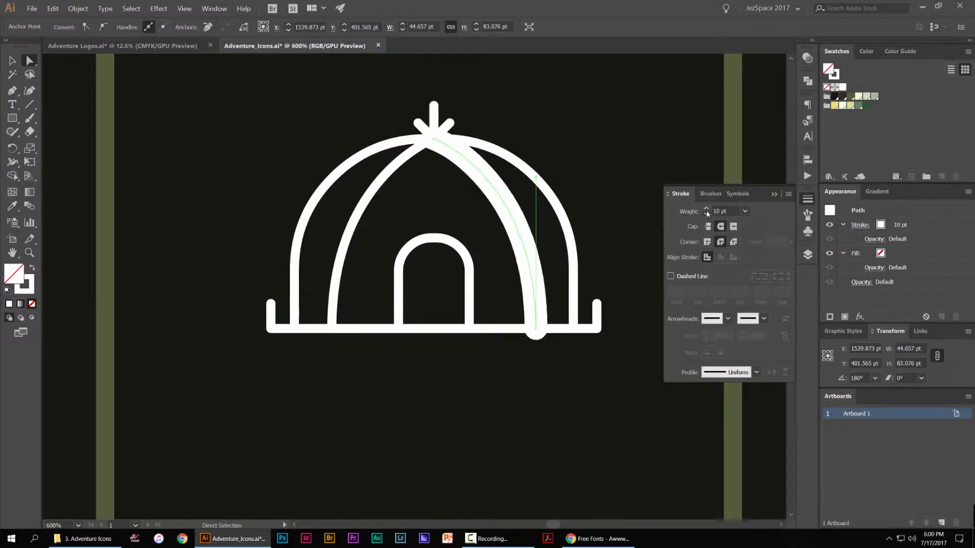
Try the cap and corner styles on the curve, settle on butt cap and miter join, and make it a 12 pt dashed line.
click(708, 243)
key(ctrl+equal)
key(ctrl+equal)
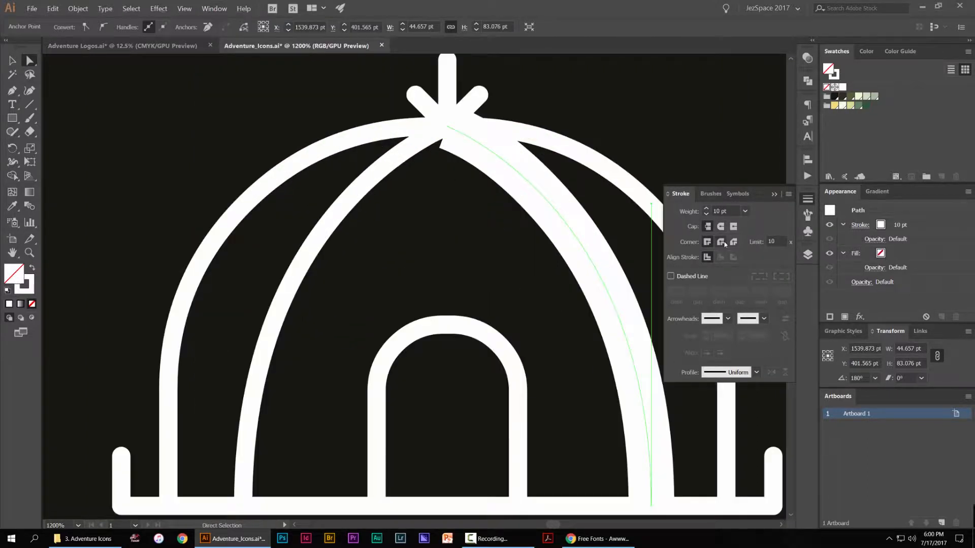
click(720, 242)
click(721, 227)
click(708, 227)
click(708, 242)
click(670, 276)
Copy the dashed 10 pt stroke onto the tent's left inner curve with the Eyedropper, and select the whole tent icon.
click(387, 163)
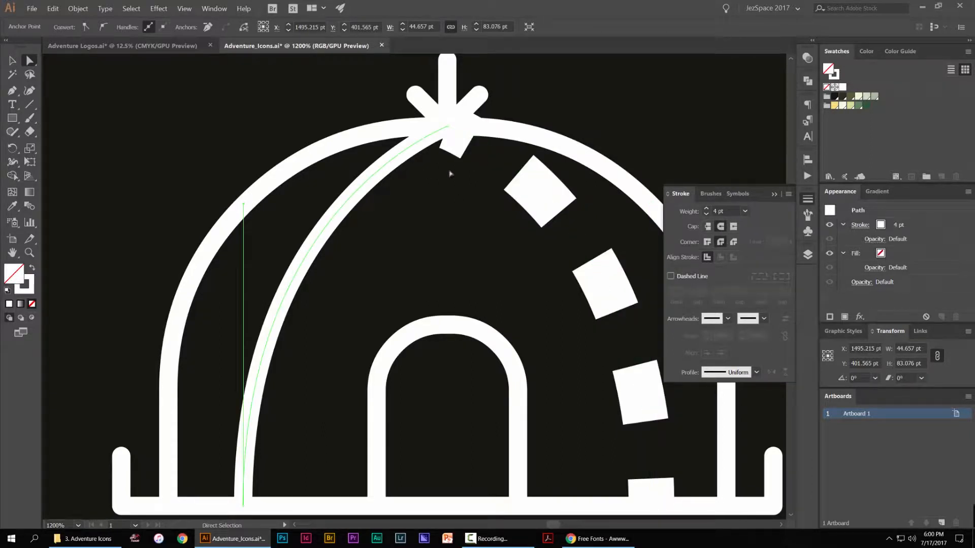
key(i)
click(518, 170)
key(v)
click(596, 121)
scroll(572, 142, down, 3)
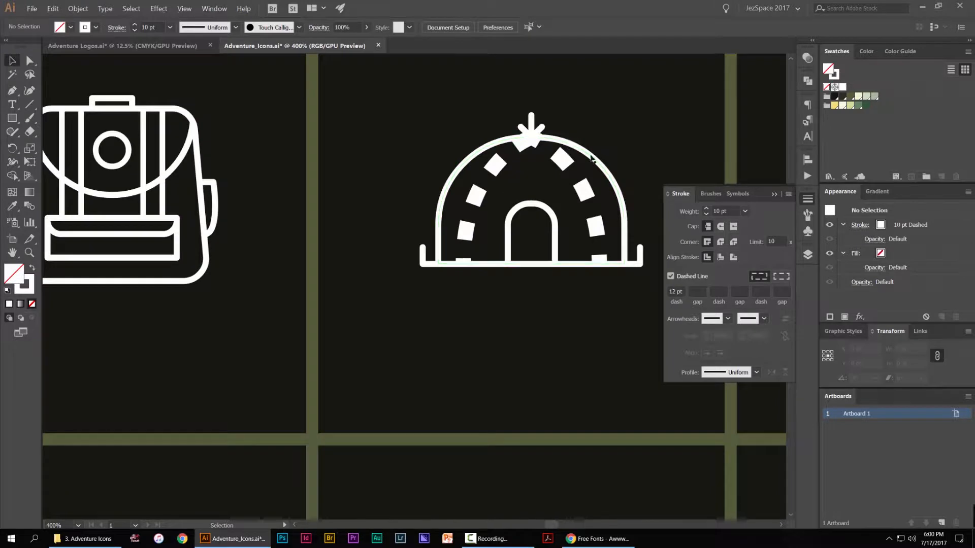
scroll(593, 160, up, 2)
click(614, 162)
scroll(612, 161, down, 4)
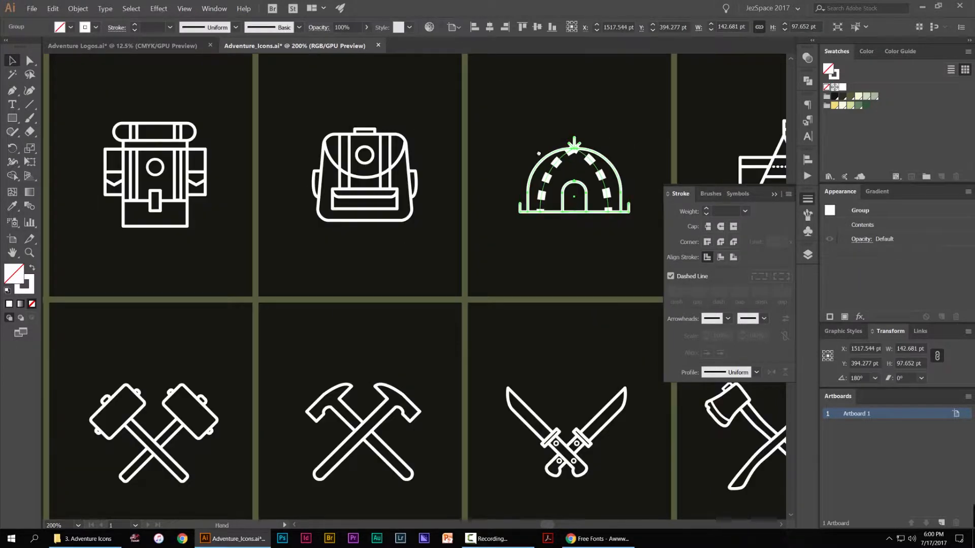
drag(537, 154, 449, 176)
Open the Illustrator version of Adventure_Icons_Outlines from the 3. Adventure Icons folder.
click(104, 538)
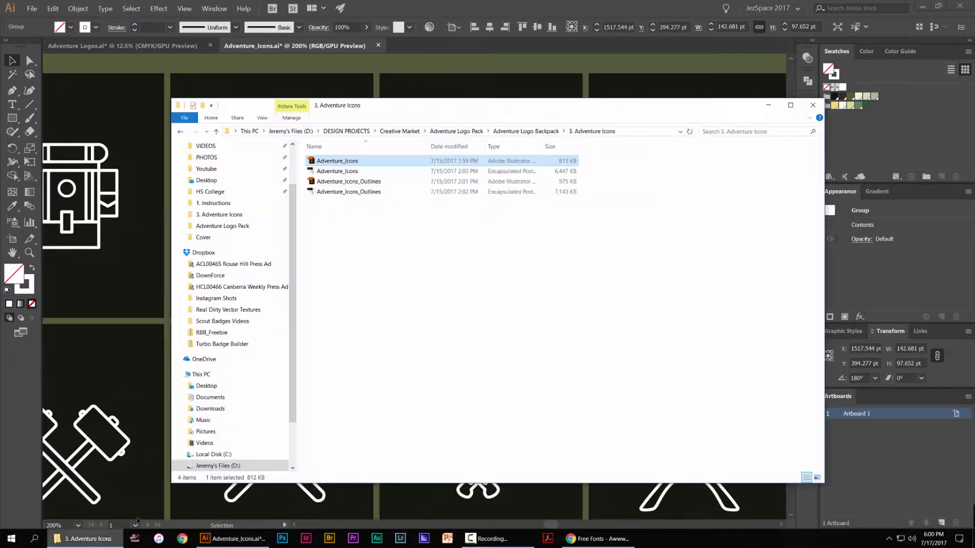
double_click(373, 183)
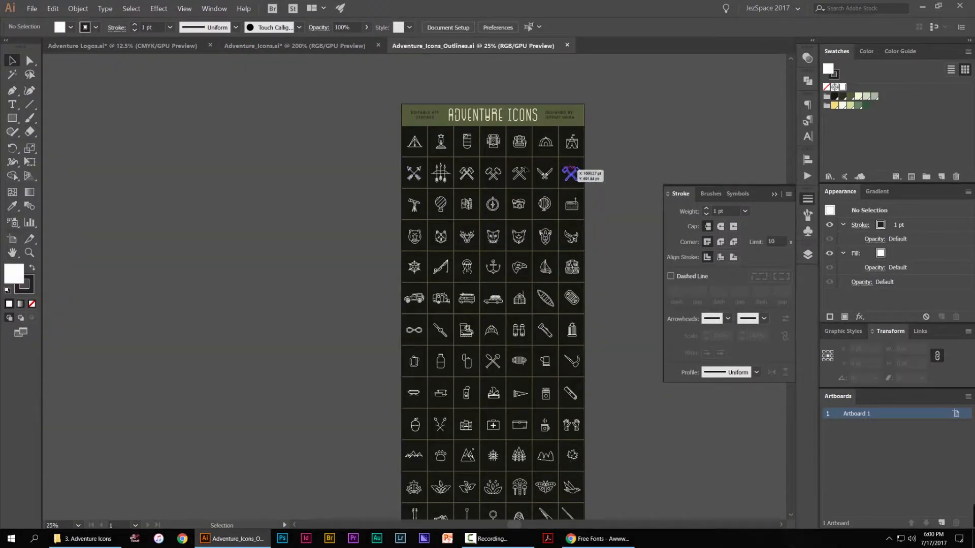
scroll(522, 170, up, 7)
Try moving the crossed hammers icon and recolouring it with a swatch, undoing both changes.
drag(503, 172, 500, 187)
key(ctrl+z)
click(851, 106)
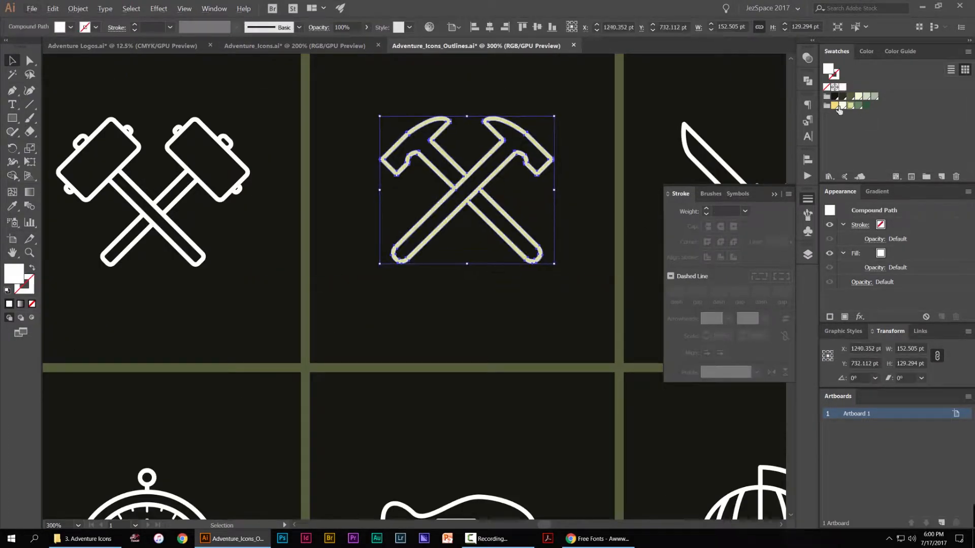
scroll(495, 152, up, 5)
click(528, 224)
key(ctrl+z)
key(ctrl+z)
key(ctrl+z)
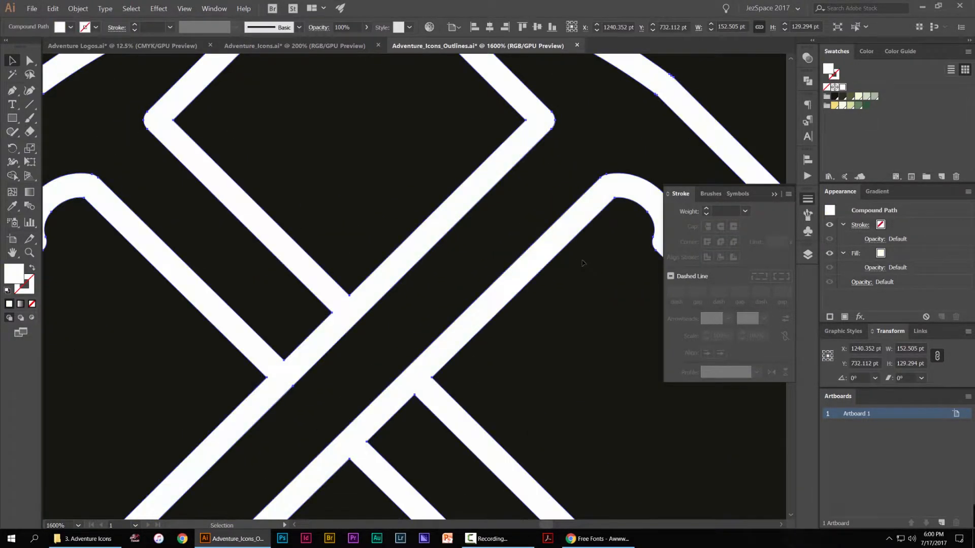
scroll(585, 258, down, 5)
drag(629, 185, 523, 169)
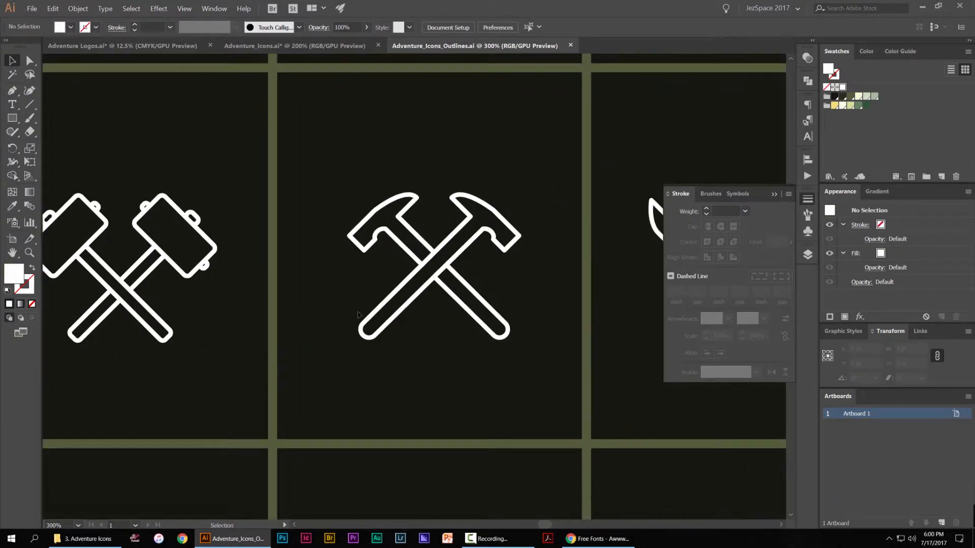
Open the Illustrator version of Adventure Patterns from the 4. Patterns folder.
click(87, 539)
click(181, 132)
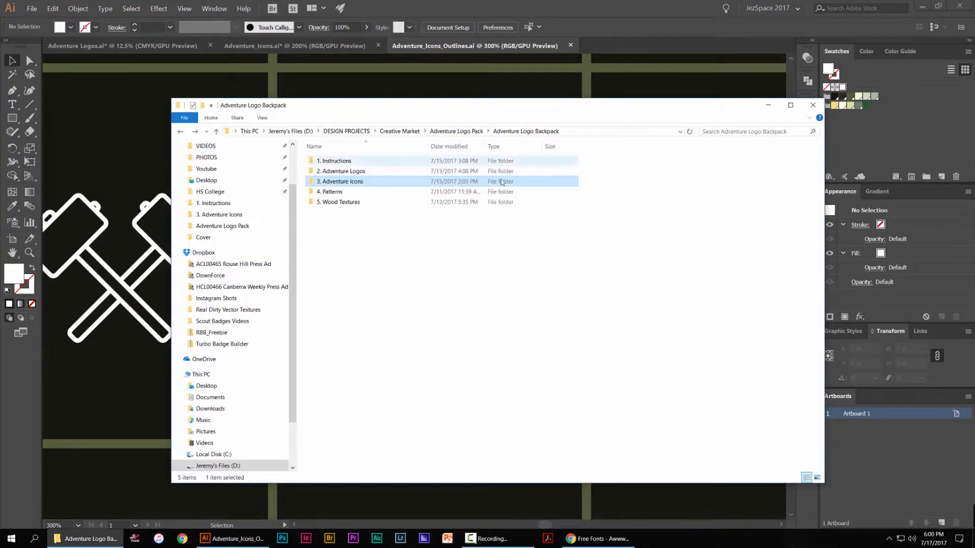
double_click(374, 192)
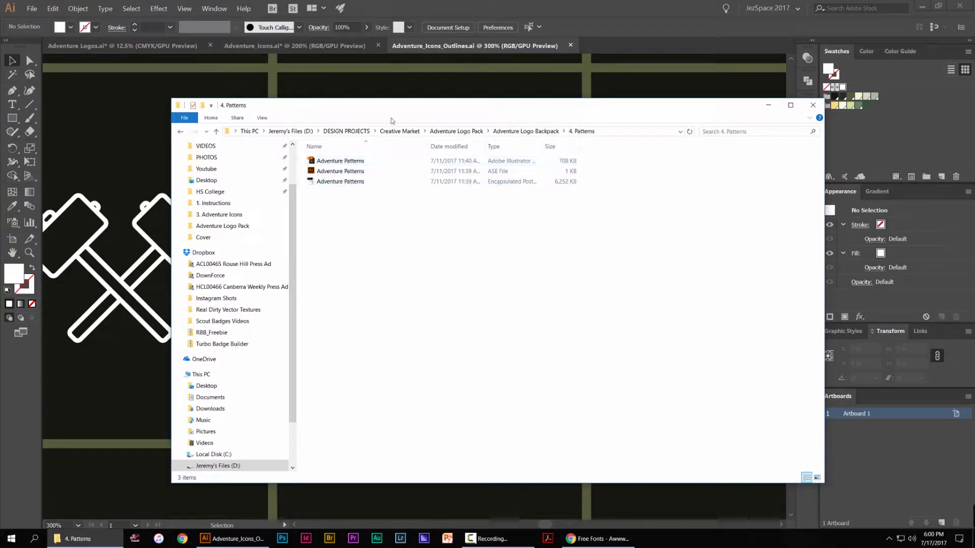
double_click(370, 161)
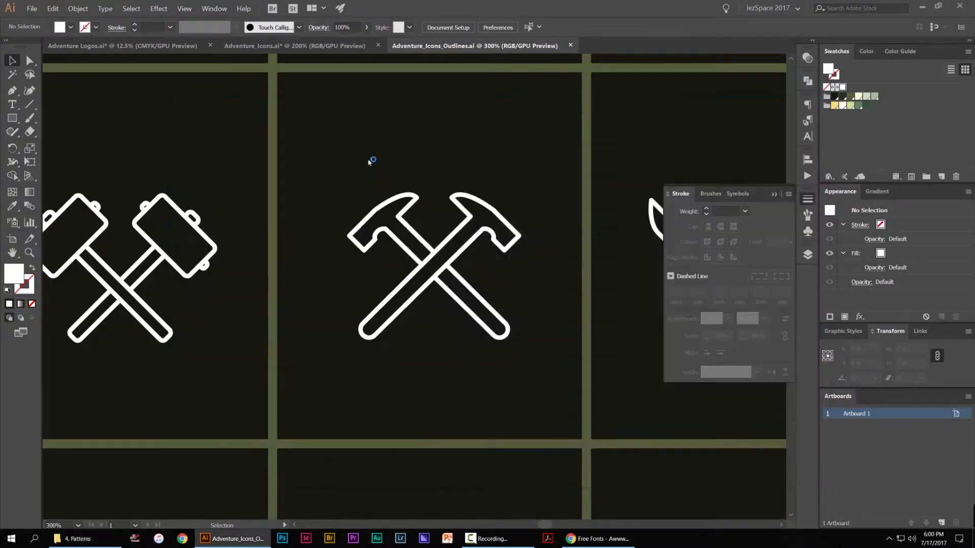
scroll(398, 188, up, 1)
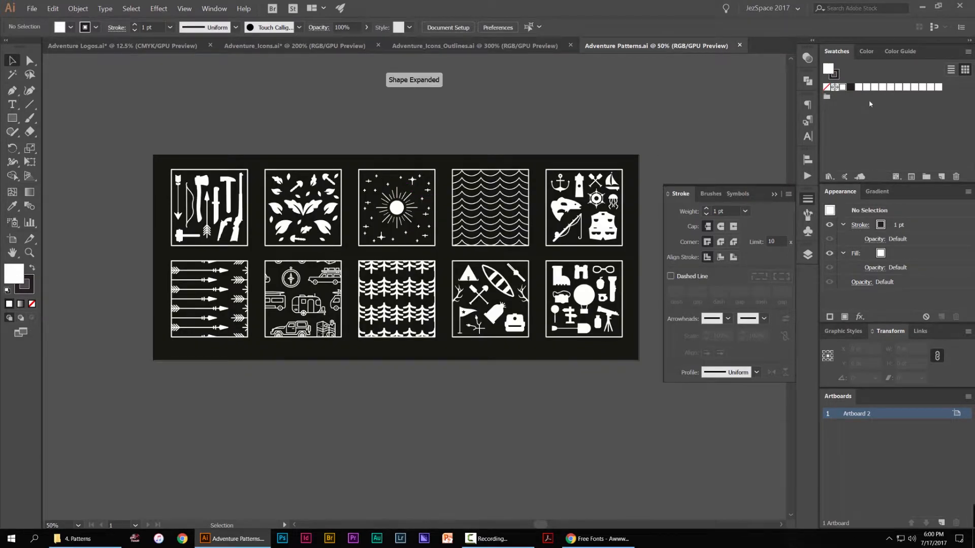
Draw a circle about 640 pt in diameter beside the artboard and fill it with the axes-and-arrows tool pattern.
drag(720, 118, 452, 131)
click(775, 194)
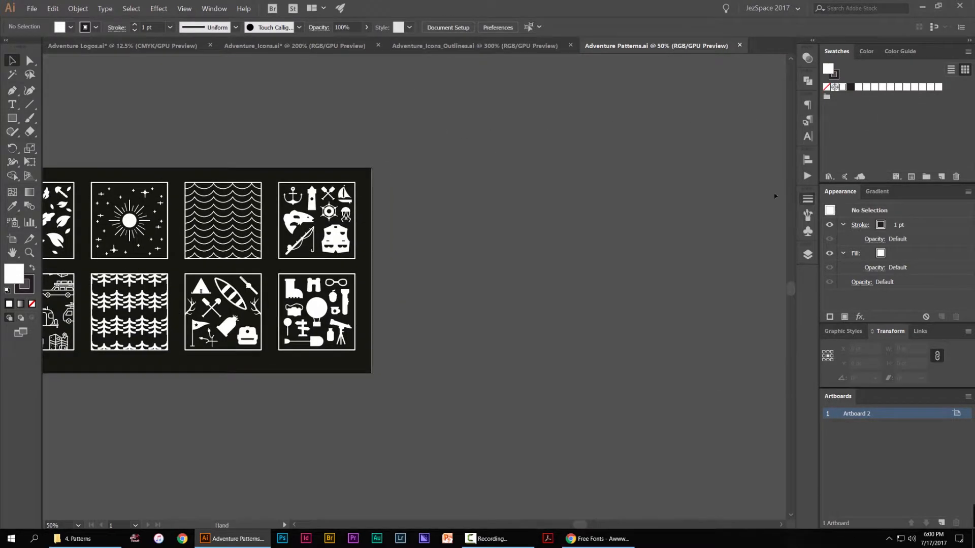
drag(679, 287, 476, 259)
key(l)
drag(357, 244, 418, 288)
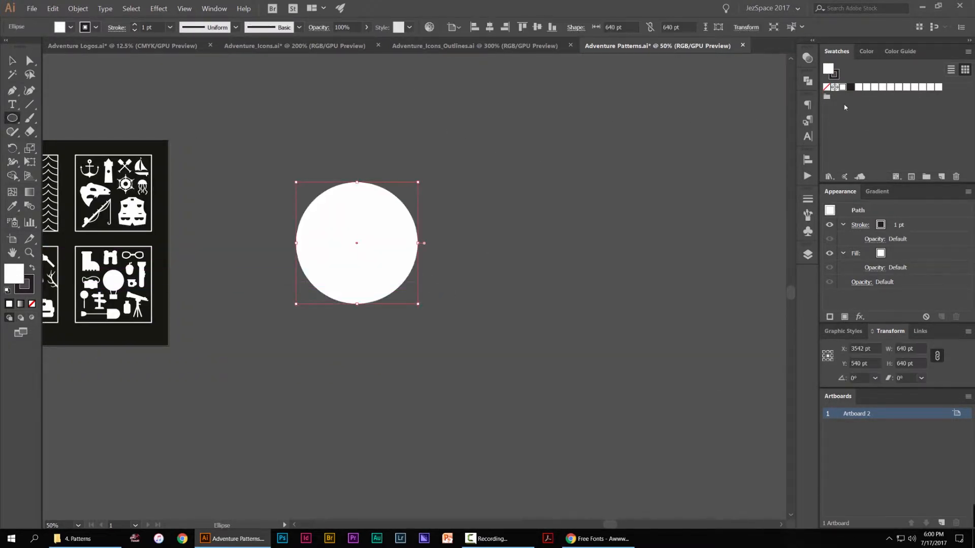
click(858, 89)
Duplicate the patterned circle beside the original and fill the copy with the leaf pattern.
key(v)
click(443, 213)
drag(375, 222, 540, 222)
click(866, 88)
click(632, 216)
Duplicate the leaf-patterned circle and preview the other pattern swatches on the copy, including the nautical and camping patterns.
drag(610, 218, 477, 218)
drag(414, 219, 602, 262)
click(891, 89)
click(898, 90)
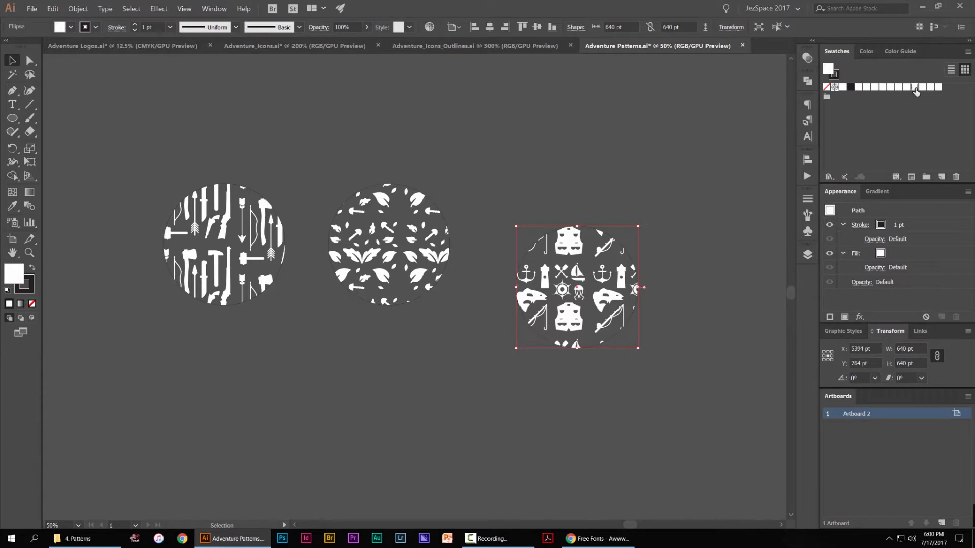
click(915, 90)
click(922, 88)
click(931, 88)
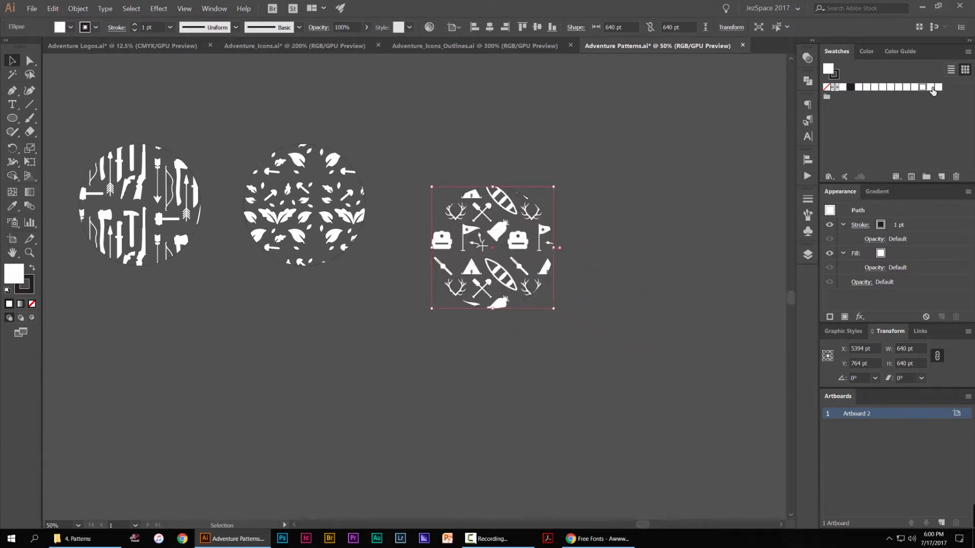
click(939, 87)
Delete the two extra circles, keeping only the one with the tool pattern.
click(624, 184)
scroll(623, 186, down, 2)
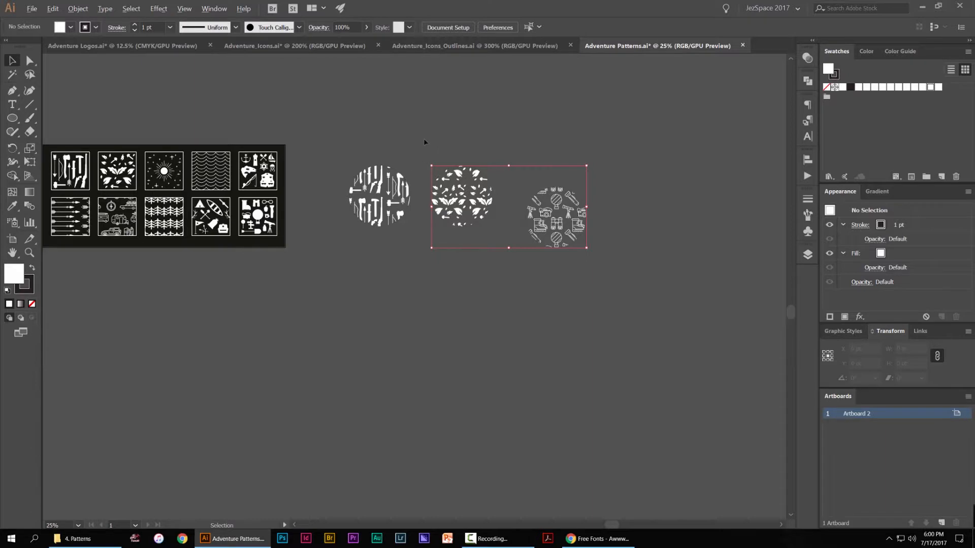
scroll(378, 172, up, 3)
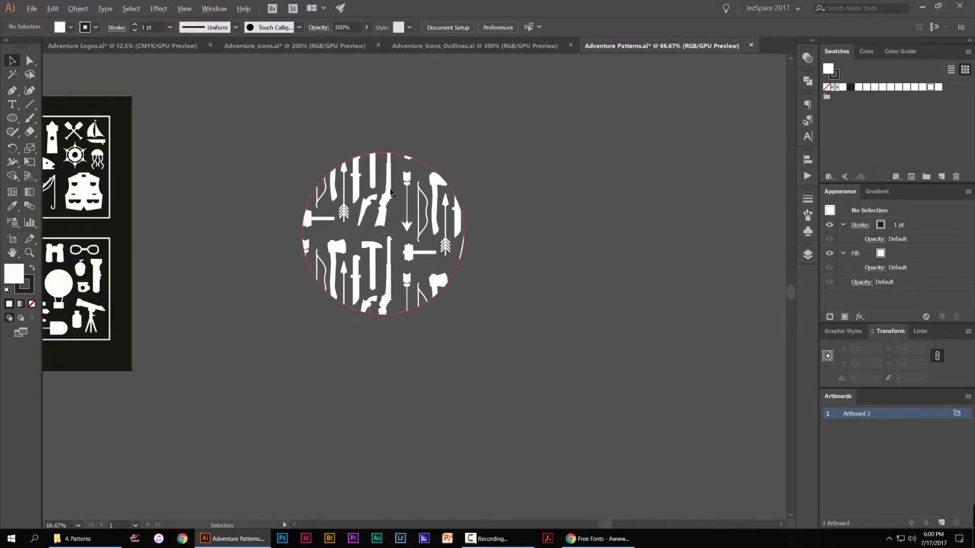
Remove the stroke from the tool-patterned circle and deselect it.
click(391, 197)
key(x)
key(slash)
key(ctrl+shift+a)
scroll(406, 187, up, 1)
drag(410, 185, 492, 133)
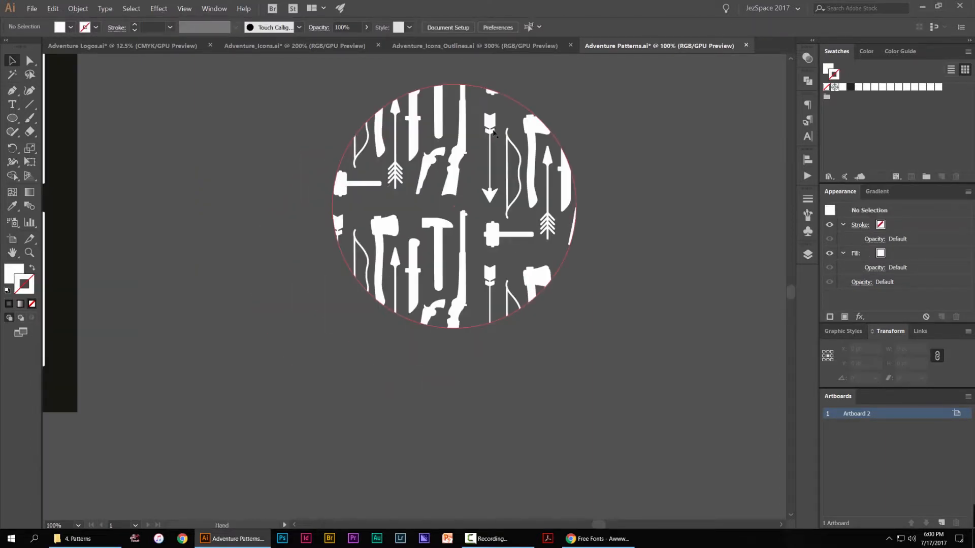
Scale only the circle's pattern uniformly to 40%, with Transform Objects turned off and Transform Patterns on.
click(544, 143)
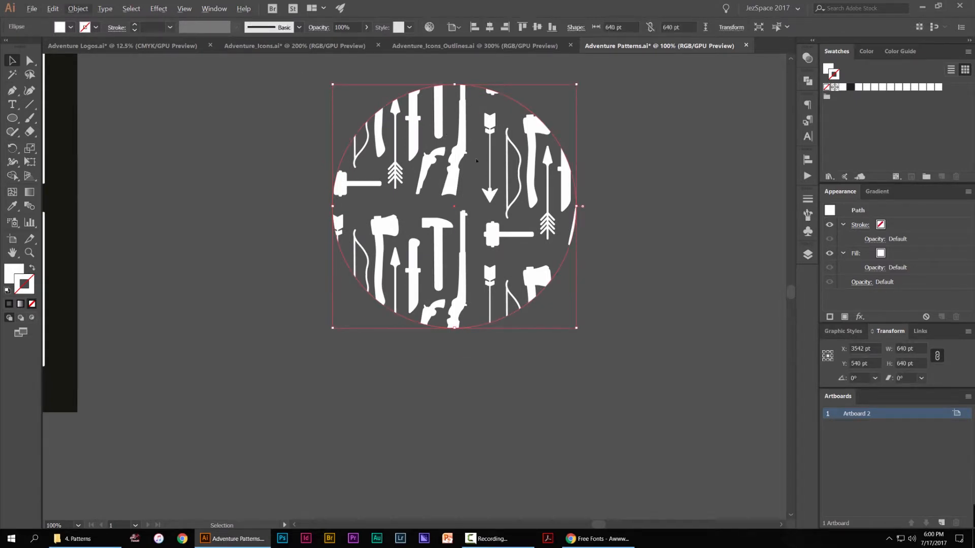
scroll(552, 172, up, 1)
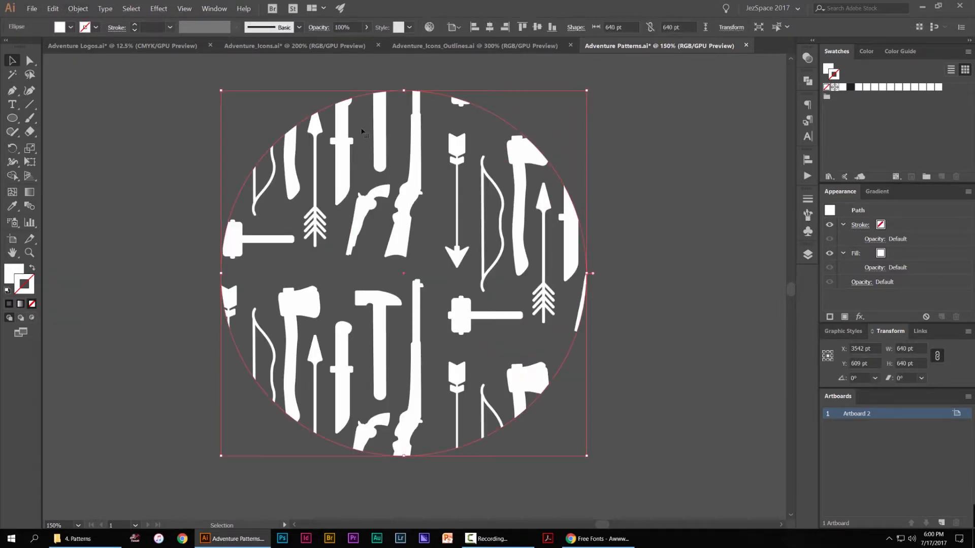
click(82, 14)
mouse_move(91, 20)
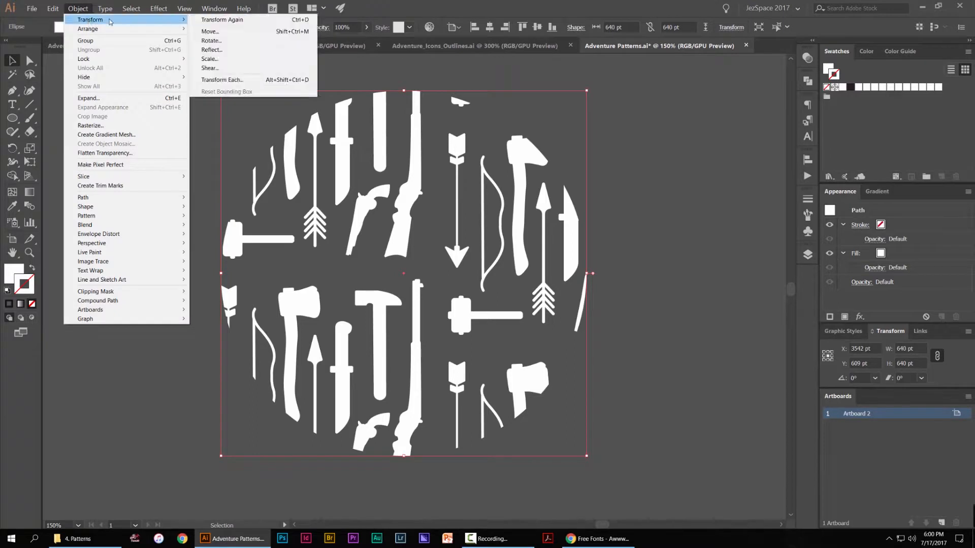
click(210, 59)
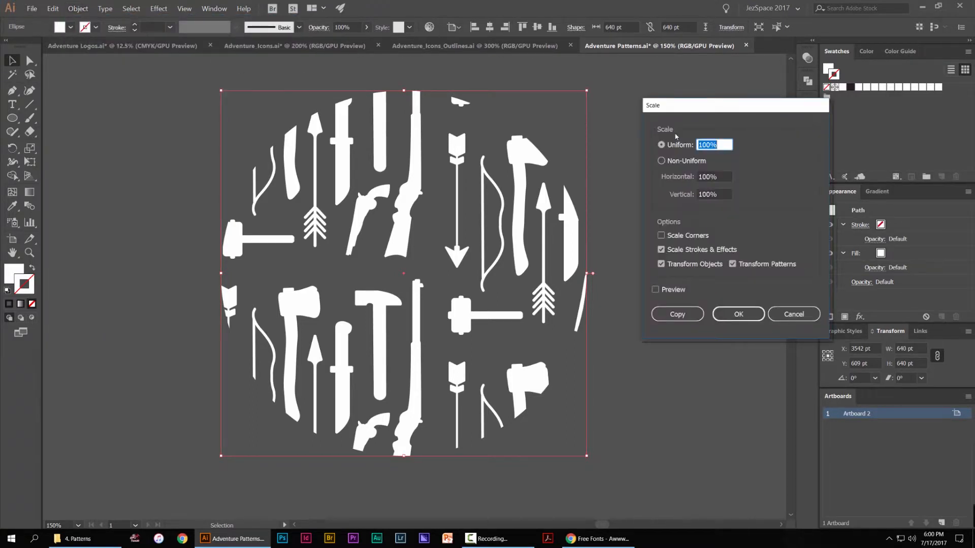
click(690, 265)
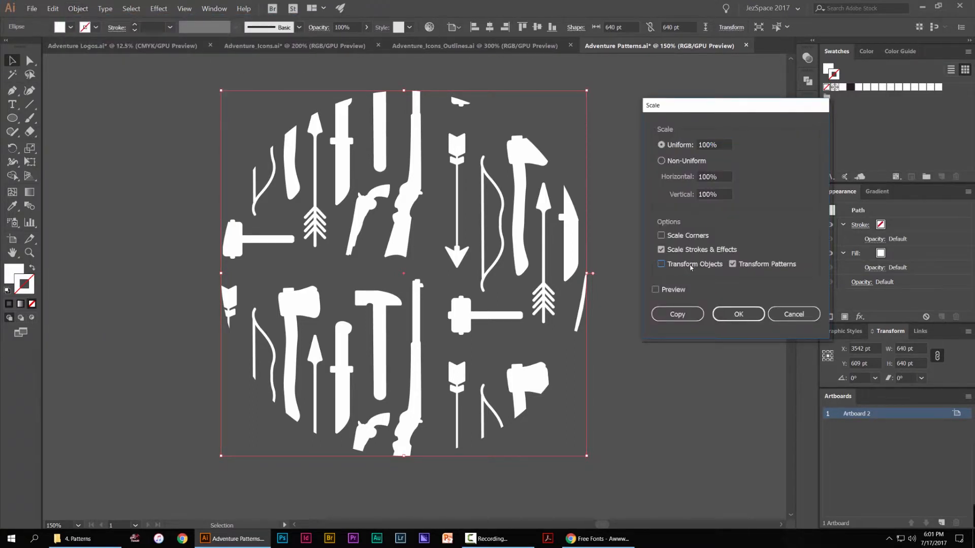
click(716, 142)
scroll(717, 142, down, 8)
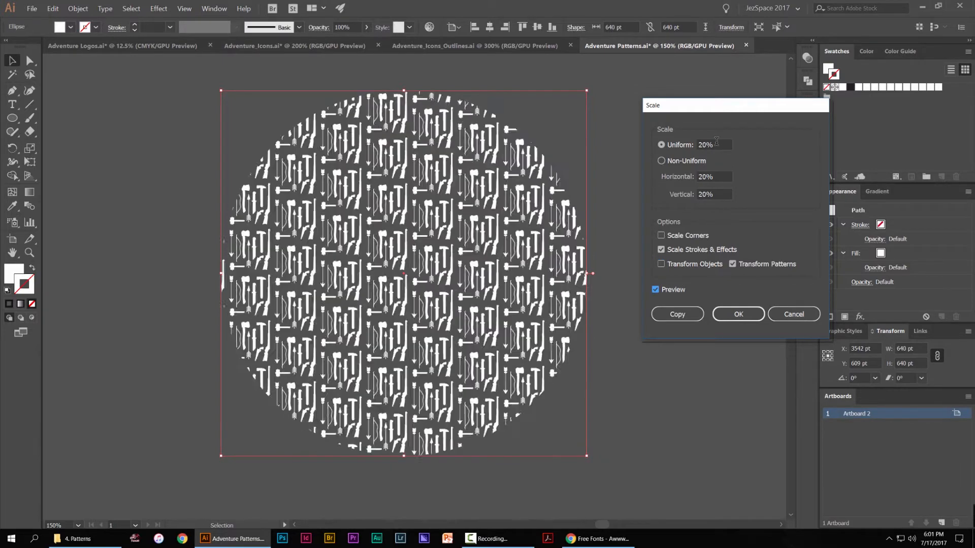
scroll(716, 142, up, 2)
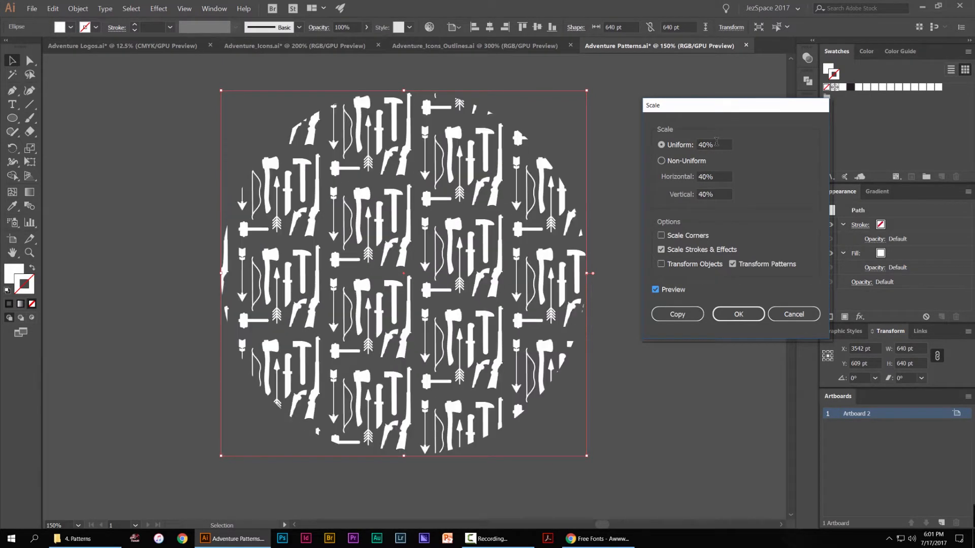
click(738, 314)
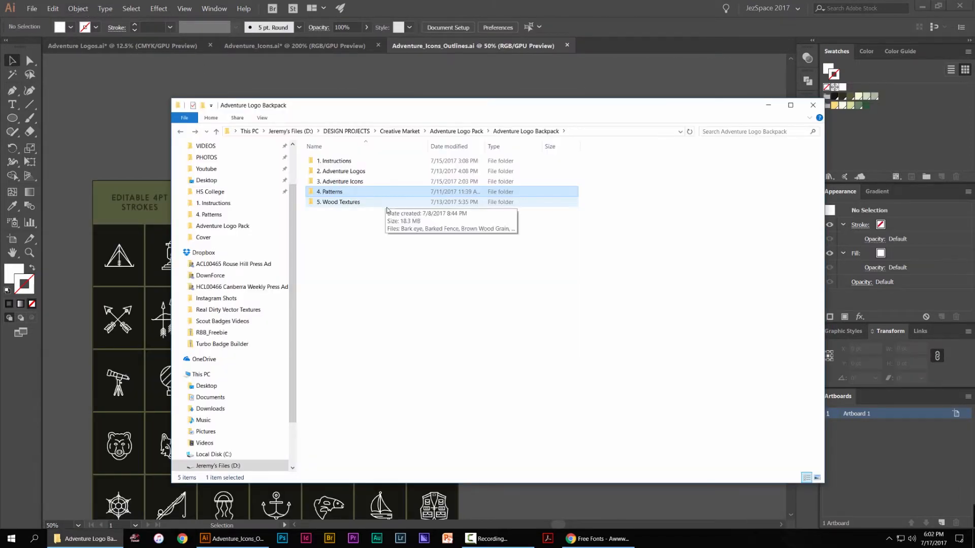
Open the 5. Wood Textures folder of the Adventure Logo Backpack.
double_click(349, 203)
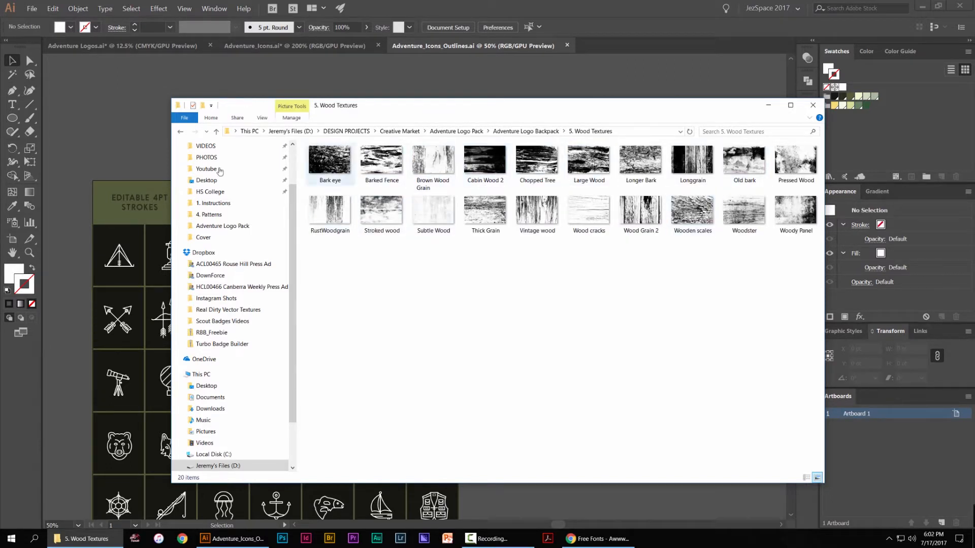
Switch to the Adventure Logos document and set the Dangerous Journey badge on empty canvas outside the artboards.
click(116, 136)
key(space)
scroll(398, 93, down, 2)
drag(456, 116, 325, 87)
click(277, 49)
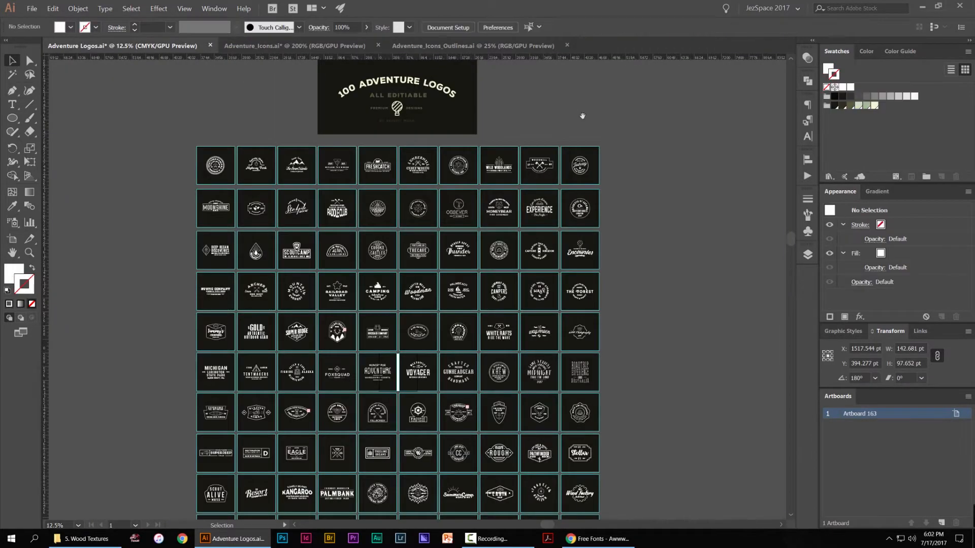
drag(648, 147, 379, 170)
scroll(378, 169, up, 2)
drag(527, 121, 404, 268)
drag(479, 347, 487, 158)
click(511, 111)
scroll(488, 110, up, 4)
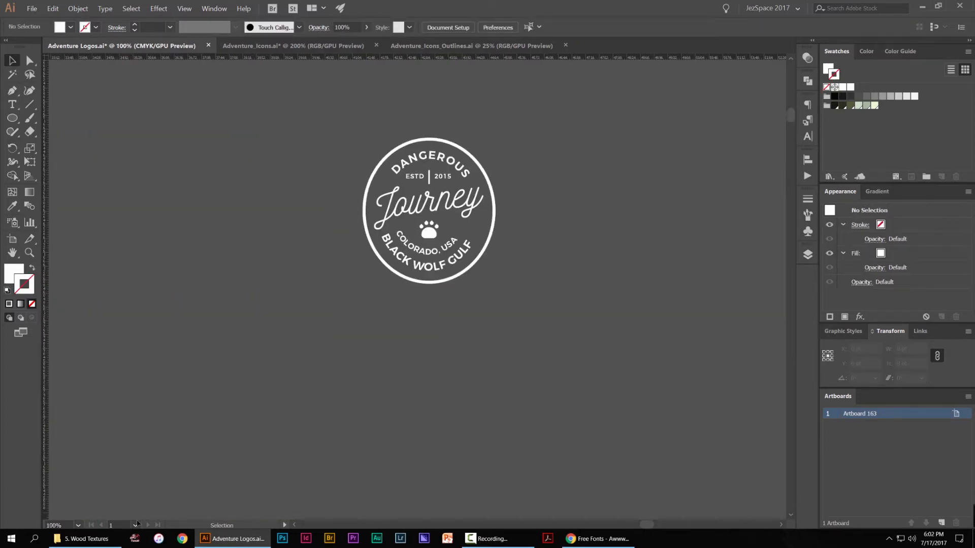
Place the Chopped Tree texture from the 5. Wood Textures folder over the Dangerous Journey badge.
click(85, 539)
drag(561, 108, 796, 93)
drag(771, 146, 220, 269)
drag(347, 401, 349, 401)
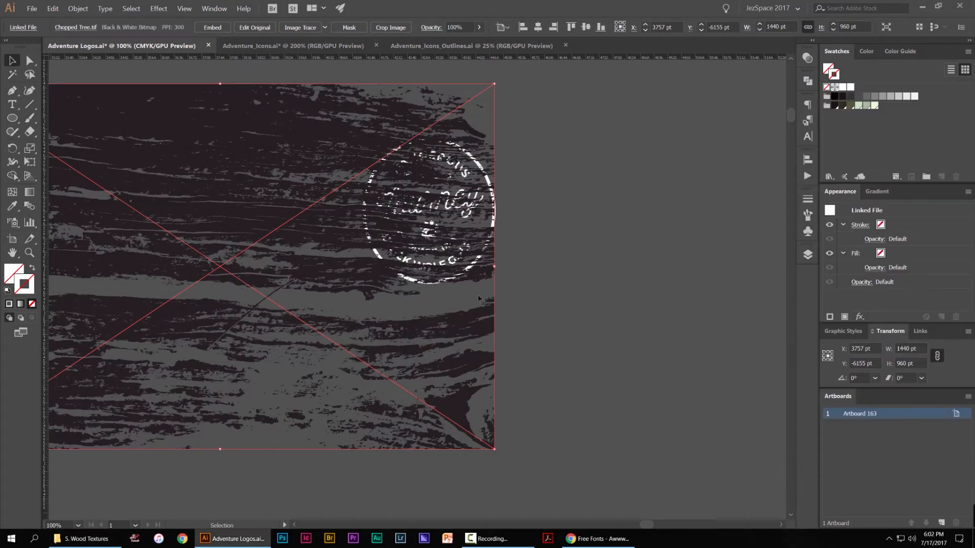
Scale the Chopped Tree texture down to about 609 × 406 pt and examine its pixel edges up close.
drag(563, 80, 406, 104)
scroll(419, 245, up, 11)
scroll(419, 245, up, 5)
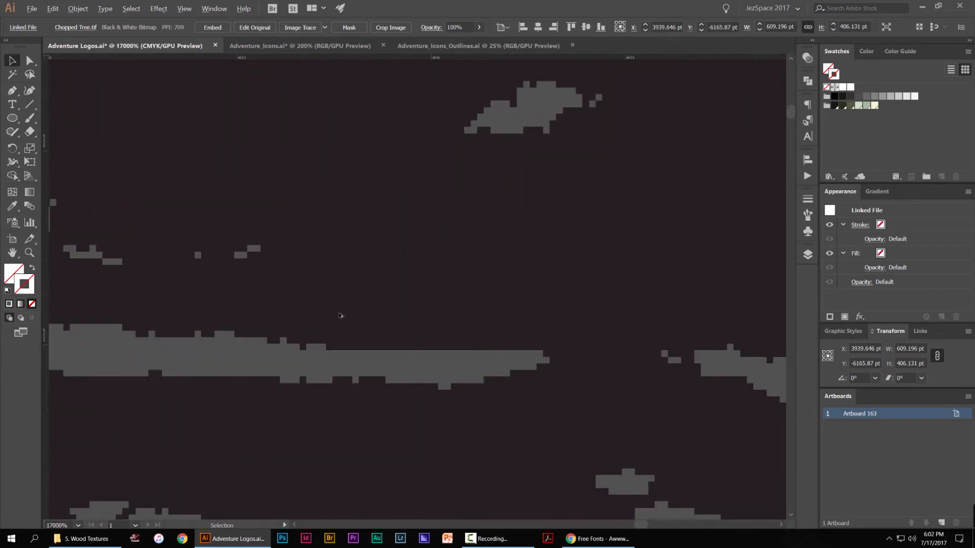
Return to actual size and move the wood texture so that it covers the whole Dangerous Journey badge.
key(ctrl+1)
key(ctrl+shift+a)
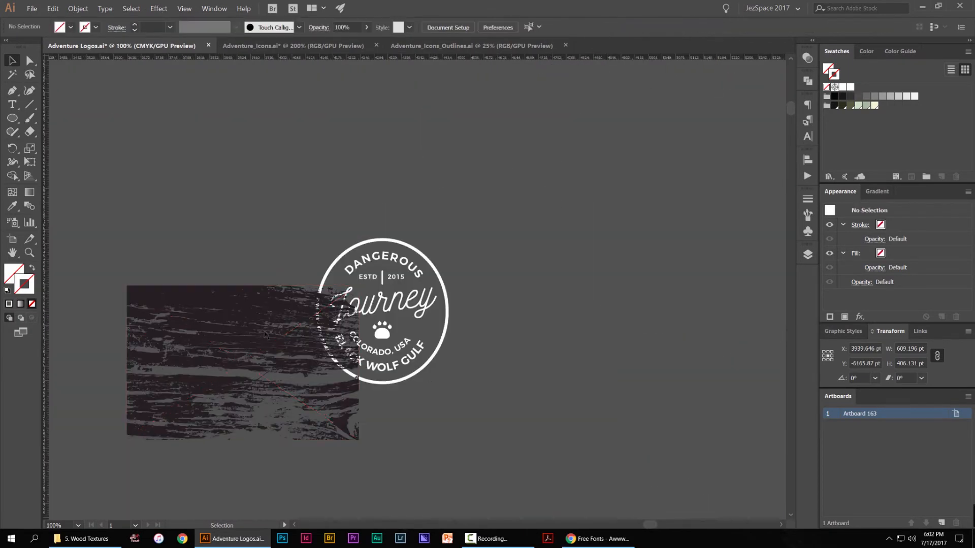
click(437, 244)
key(ctrl+plus)
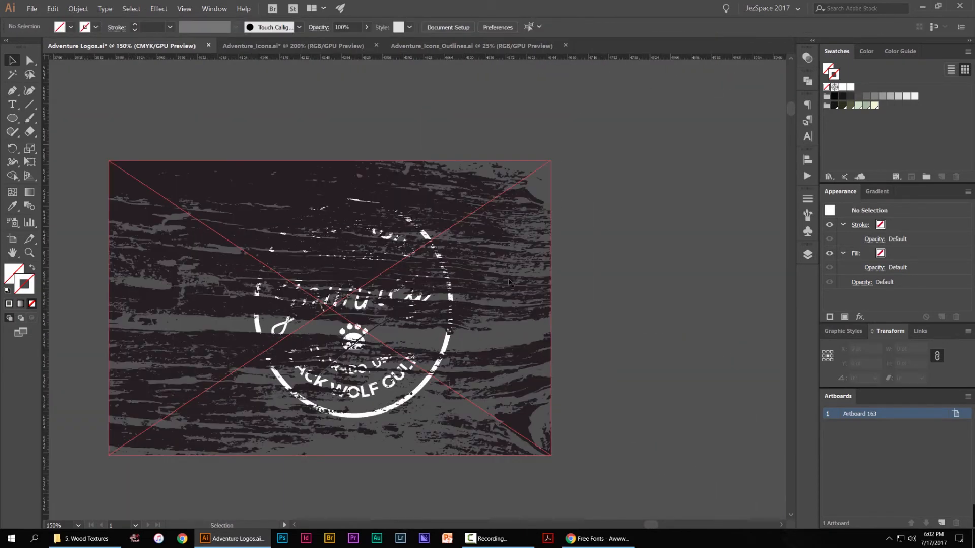
Recolour the wood texture with the dark grey sampled from the canvas and deselect it.
key(i)
click(606, 285)
key(v)
click(639, 253)
scroll(578, 317, down, 1)
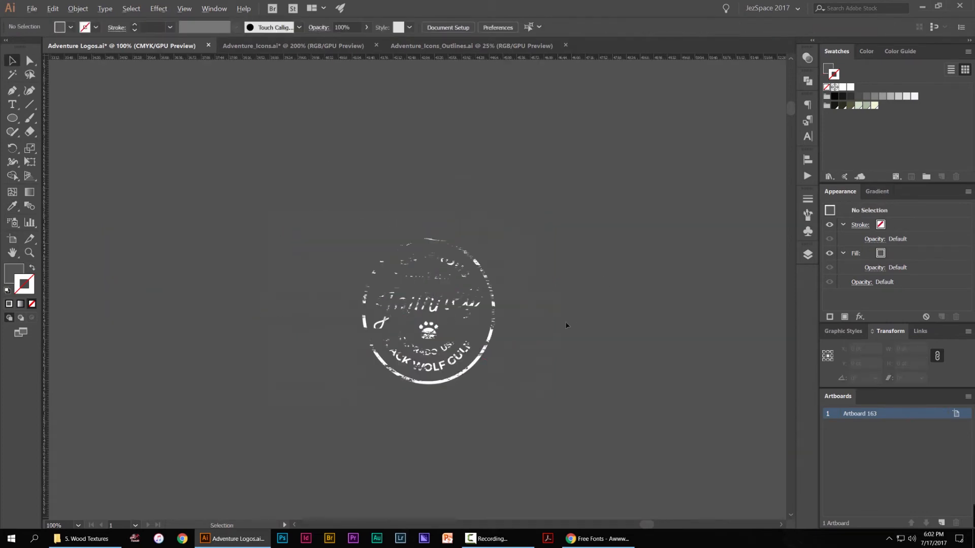
Enlarge the wood texture to about 1361 × 907 pt and rotate it about 20° over the badge.
drag(530, 253, 530, 252)
drag(544, 345, 655, 420)
drag(604, 300, 564, 263)
drag(566, 276, 626, 137)
click(629, 231)
click(622, 233)
drag(458, 148, 465, 181)
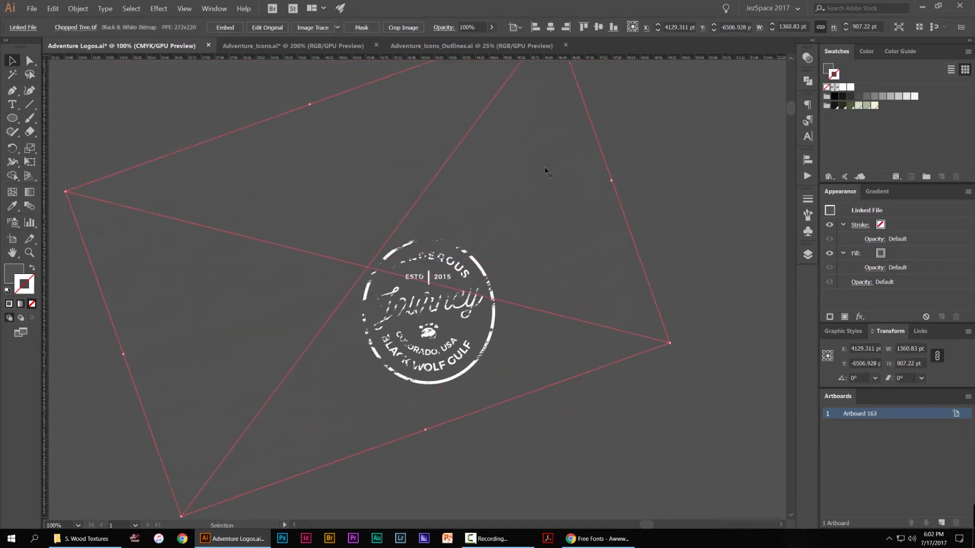
Try several dark and olive swatches on the wood texture, ending with the light sage green.
click(665, 265)
scroll(635, 299, down, 2)
click(642, 307)
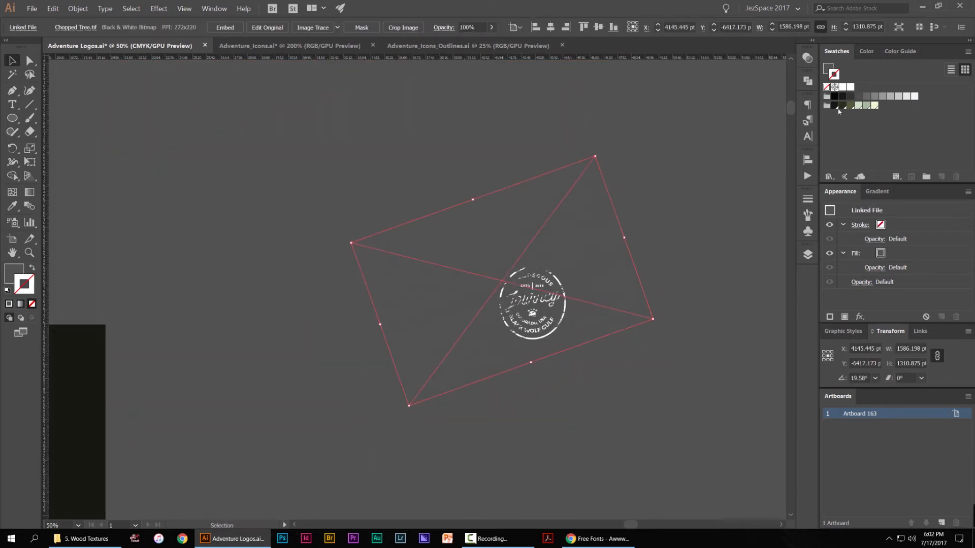
click(836, 106)
click(843, 106)
click(850, 106)
click(866, 105)
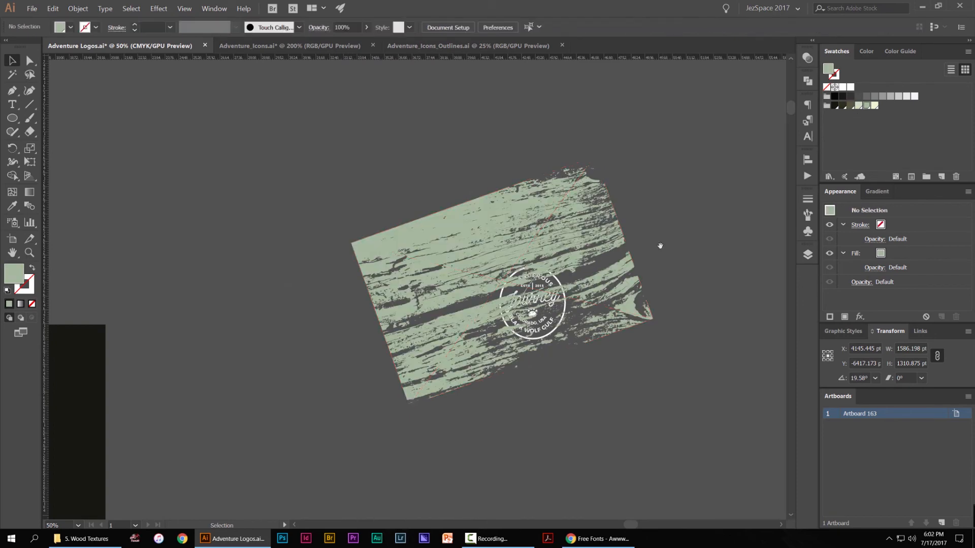
Delete the green wood texture from over the Dangerous Journey badge.
drag(659, 243, 555, 170)
key(Delete)
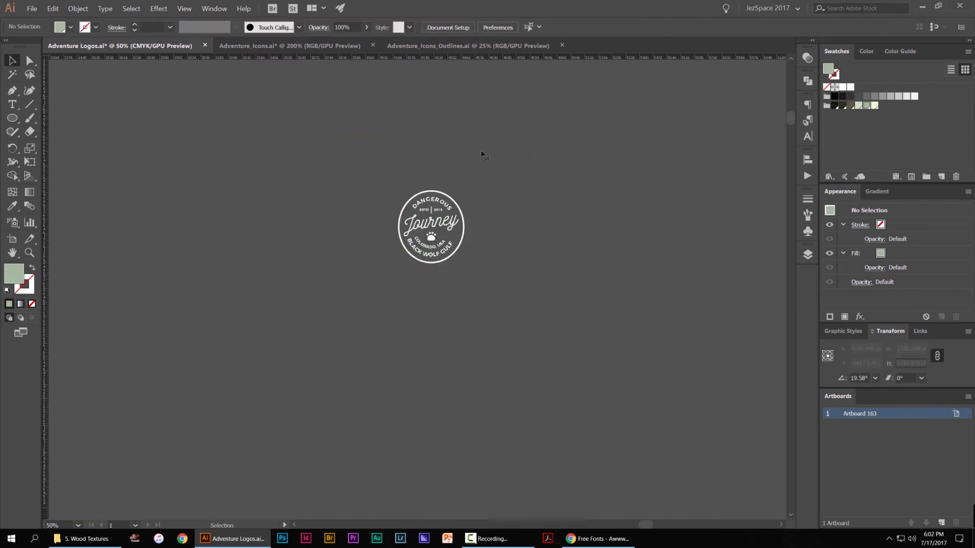
Go back up to the Adventure Logo Backpack folder in the file browser.
click(120, 544)
click(422, 118)
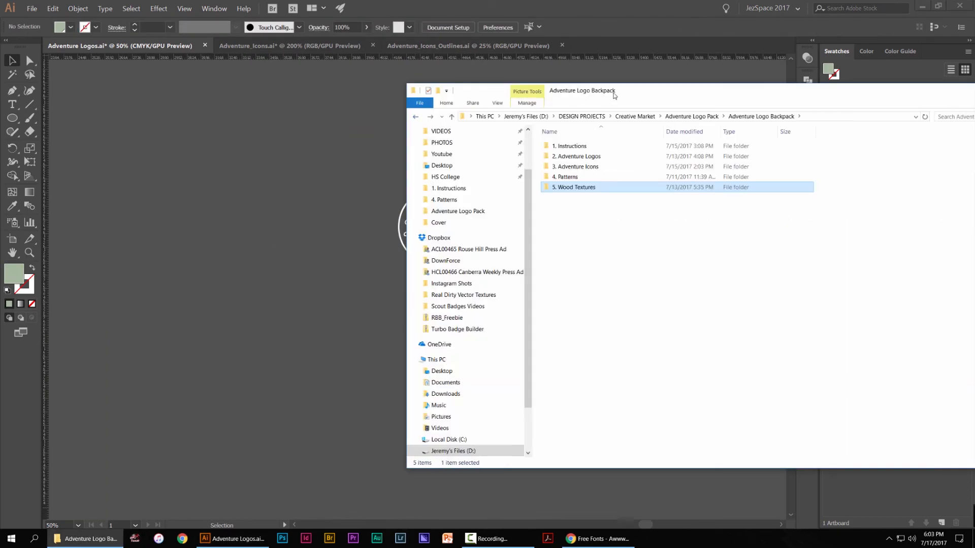